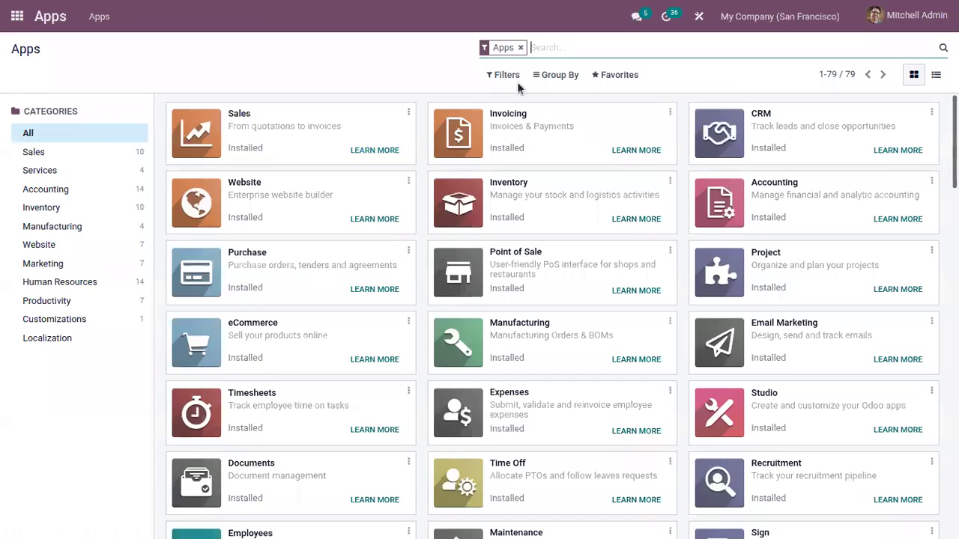
- Remove the Apps filter, search the modules for "delivery" and look through the matching shipping and delivery modules
click(522, 48)
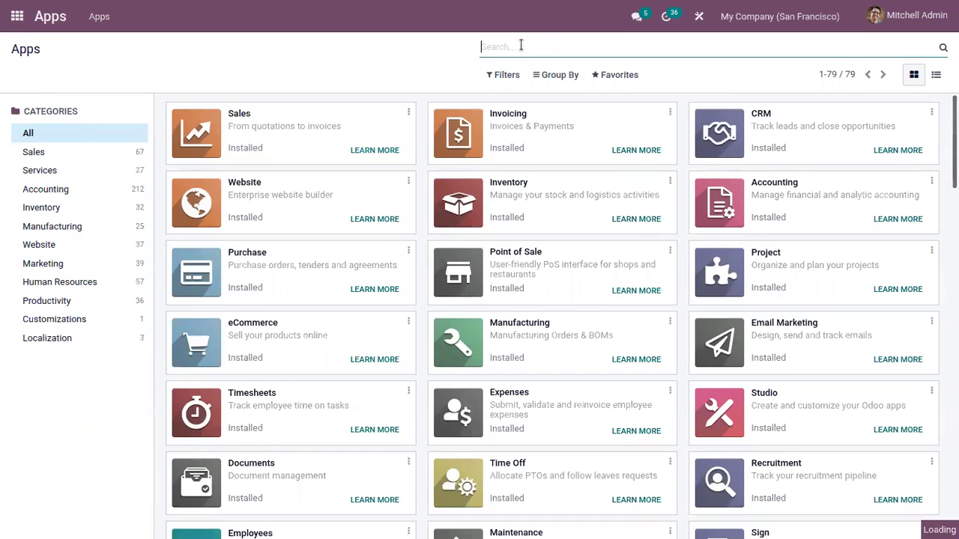
text(de)
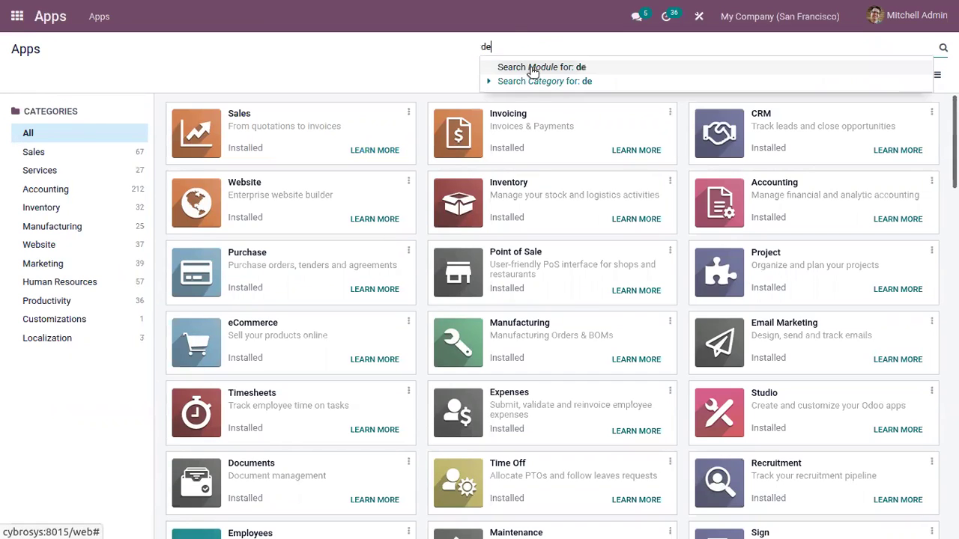
text(livery)
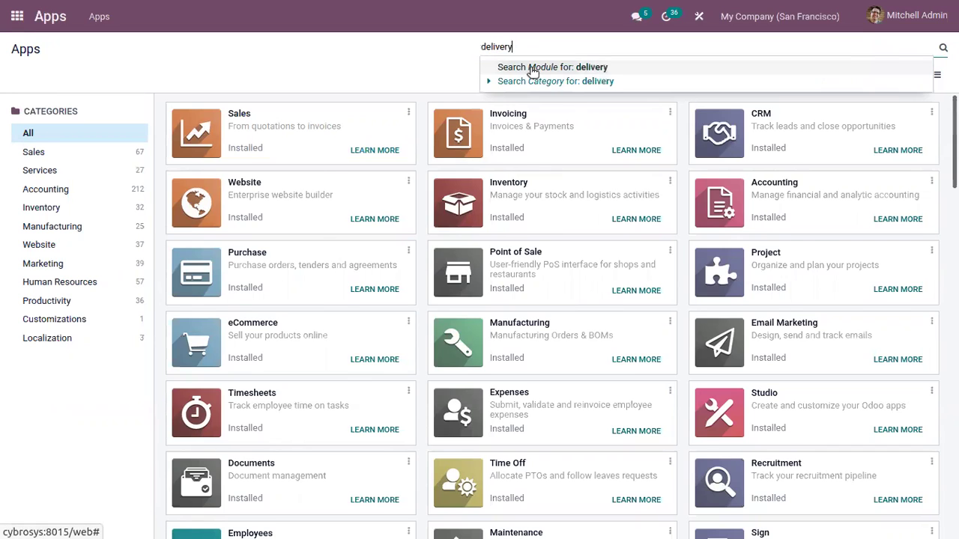
click(532, 68)
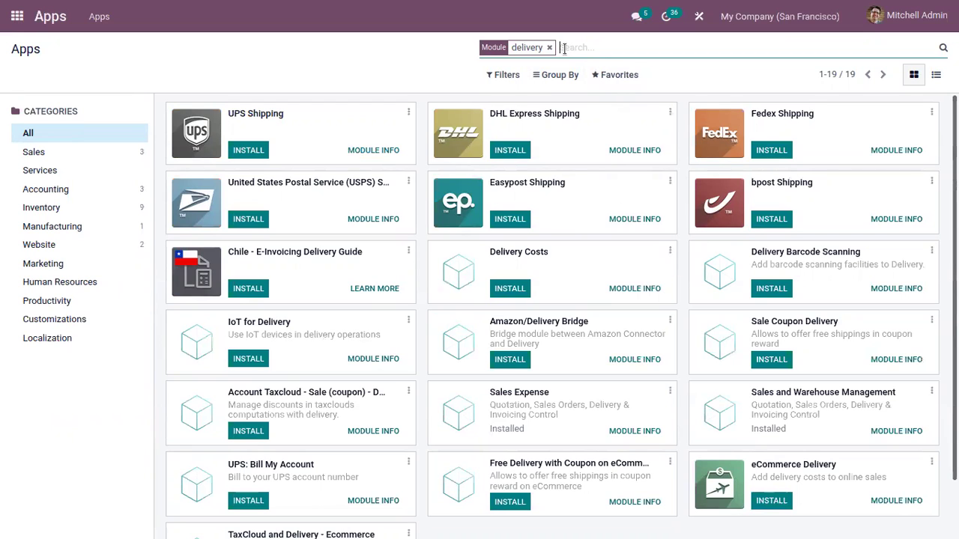
scroll(645, 131, down, 2)
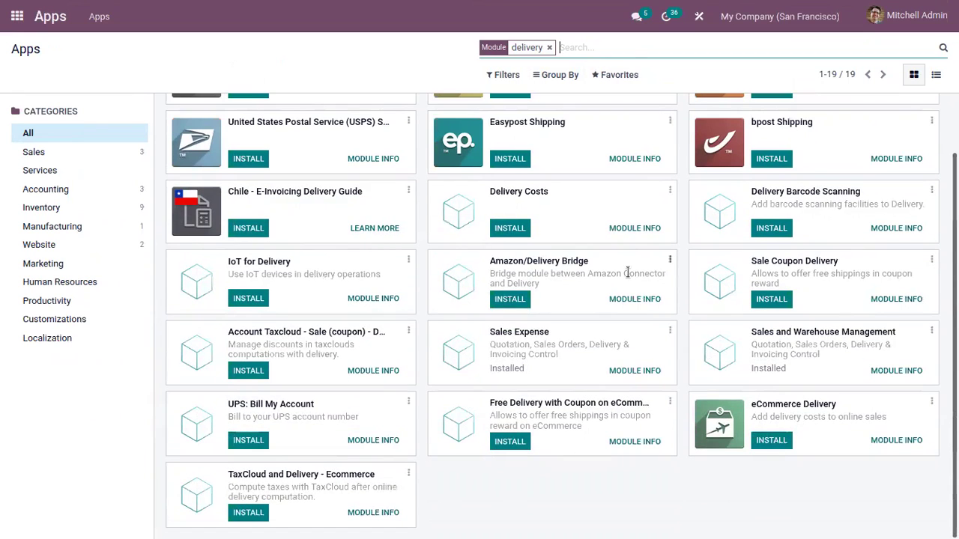
scroll(627, 274, up, 2)
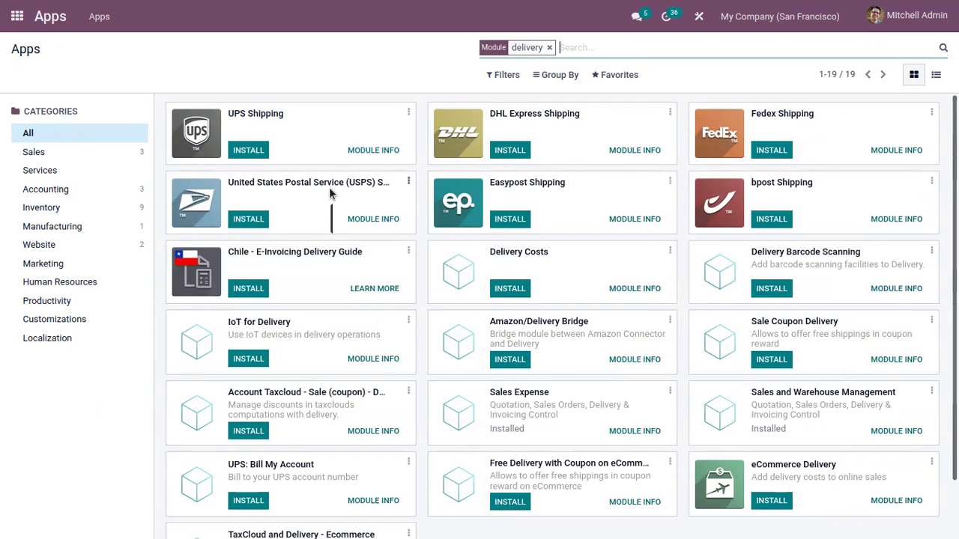
- Enable Delivery Methods in the Shipping section of the Sales settings and save the settings
click(16, 21)
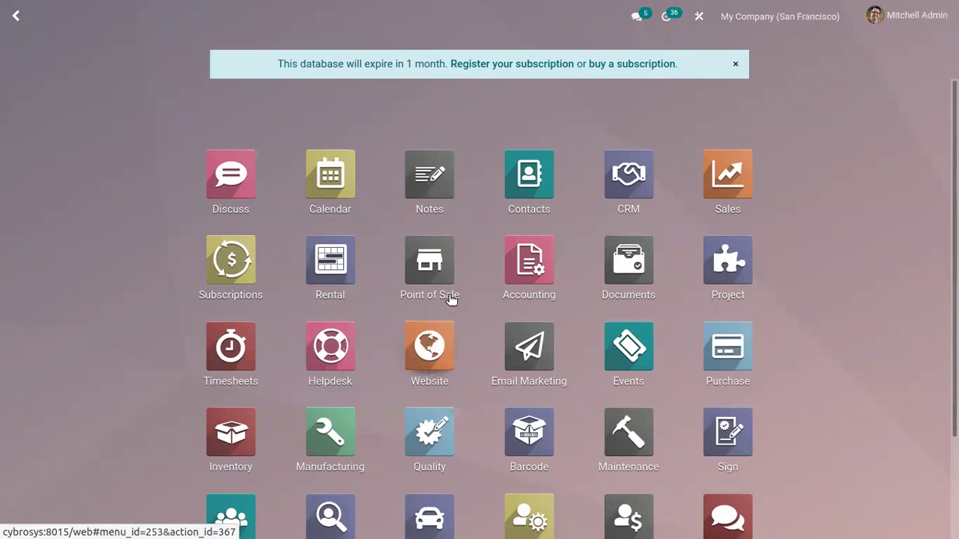
click(716, 174)
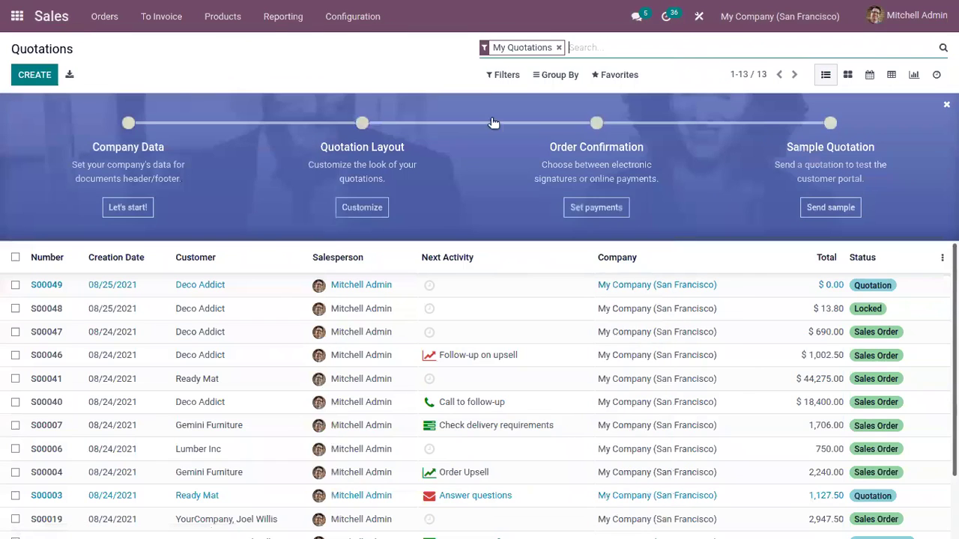
click(352, 18)
click(359, 45)
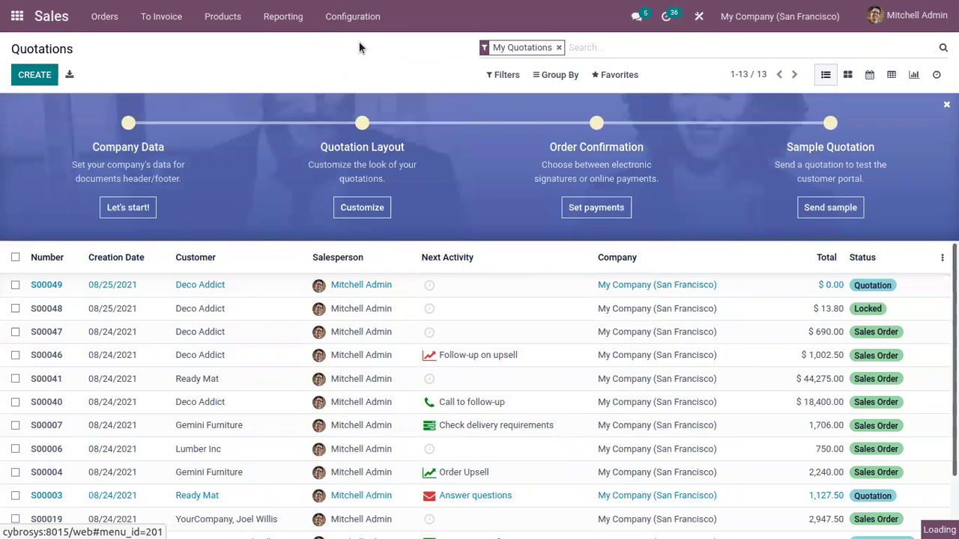
scroll(456, 300, down, 5)
scroll(456, 334, down, 3)
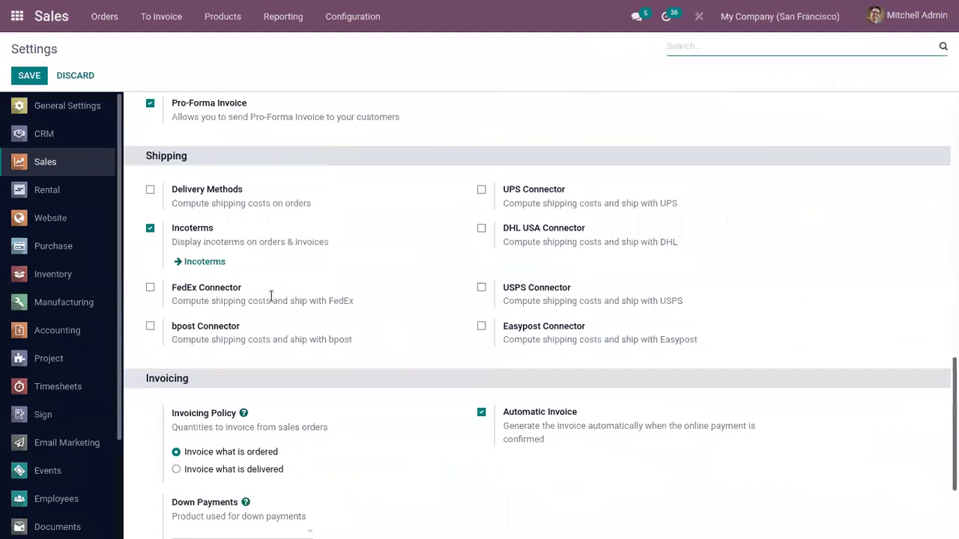
scroll(274, 301, up, 1)
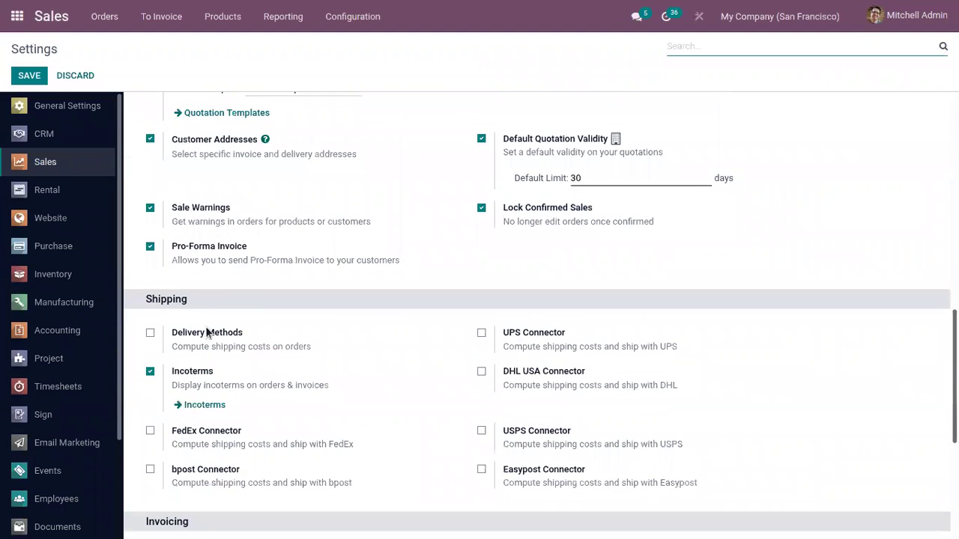
click(150, 333)
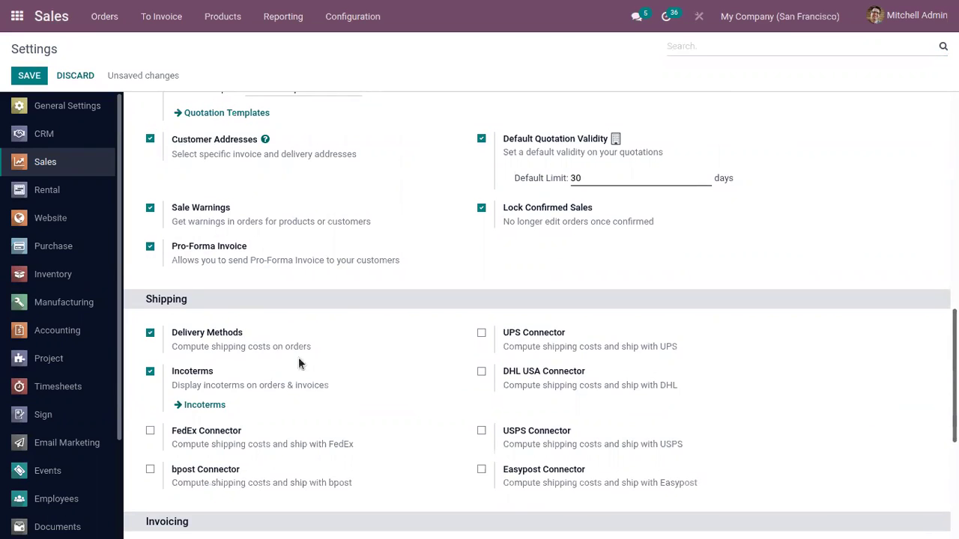
click(31, 74)
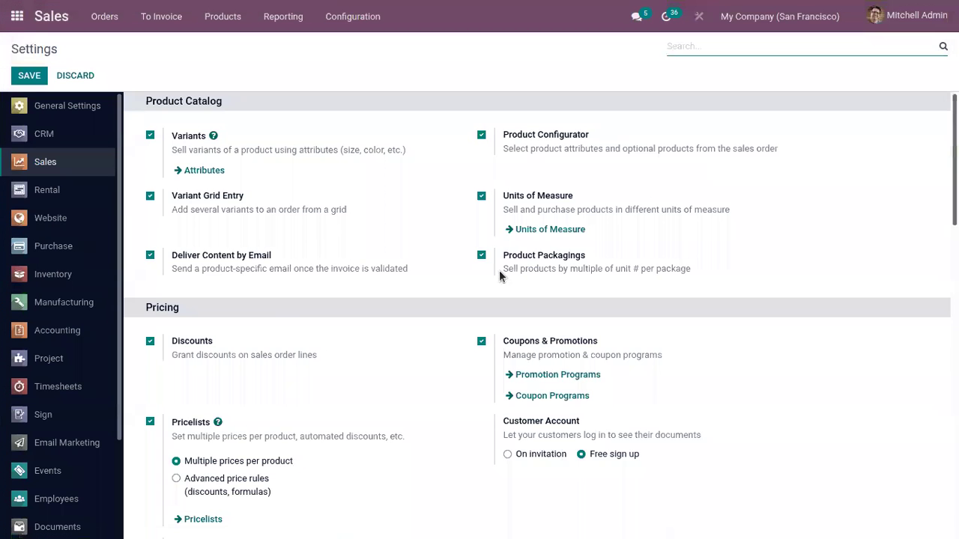
scroll(286, 311, down, 6)
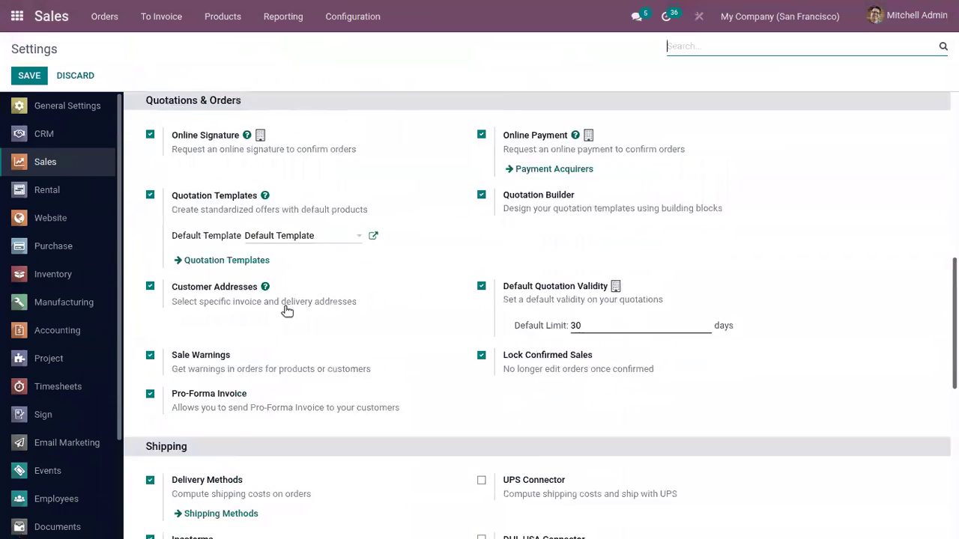
scroll(285, 310, down, 4)
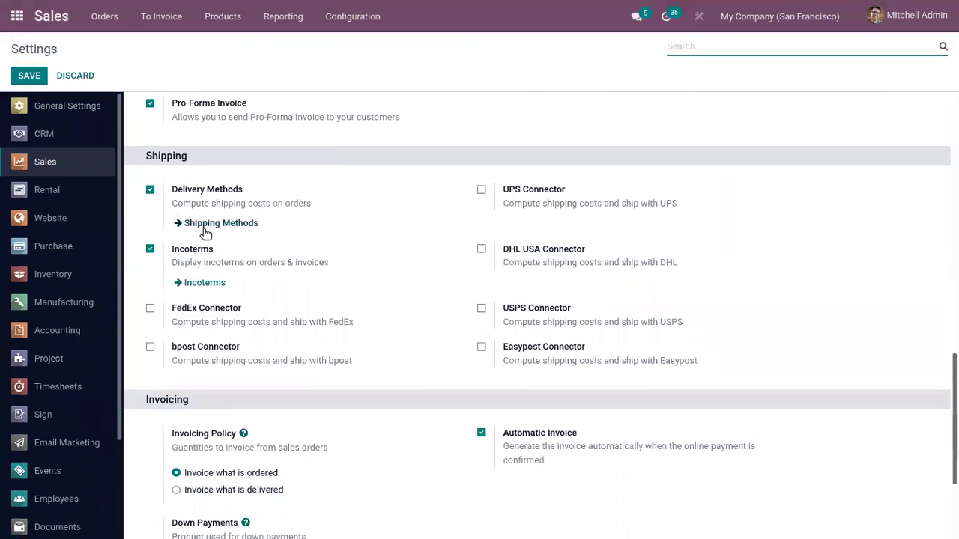
- Return to the Apps list without its default filter and search for "delivery" to check the Delivery Costs module's installation status
click(15, 19)
scroll(539, 442, down, 2)
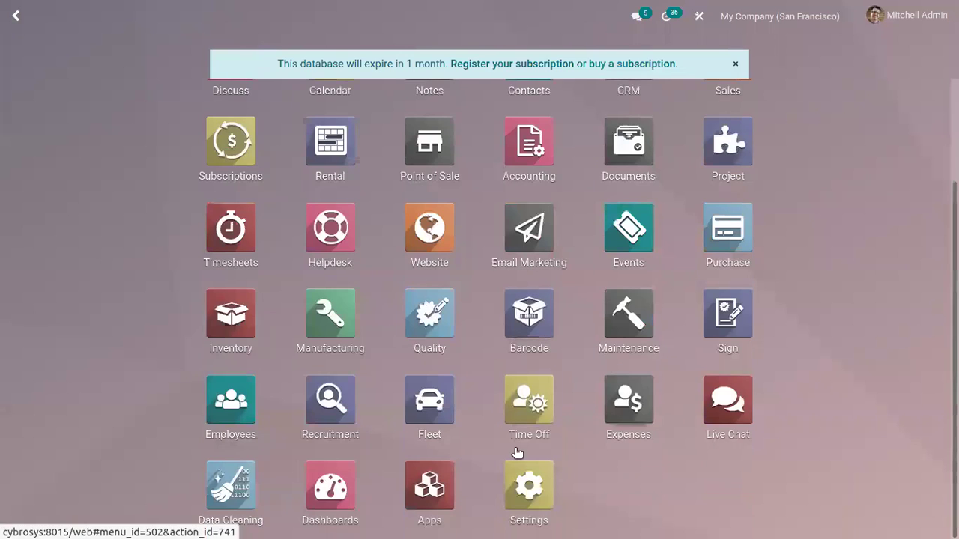
click(422, 480)
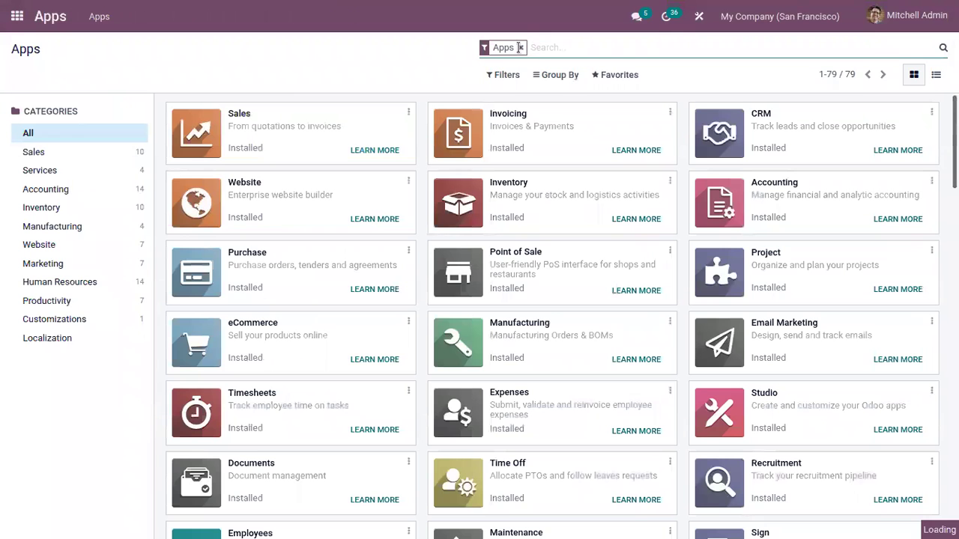
click(520, 47)
text(delivery)
click(526, 66)
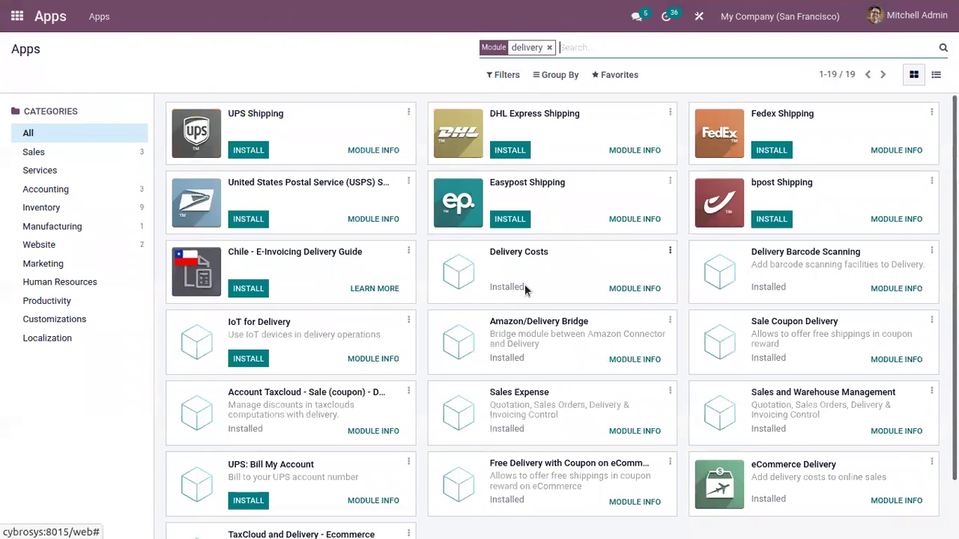
- Open Shipping Methods from the Sales settings, view the Free delivery charges method and return to the list
click(19, 21)
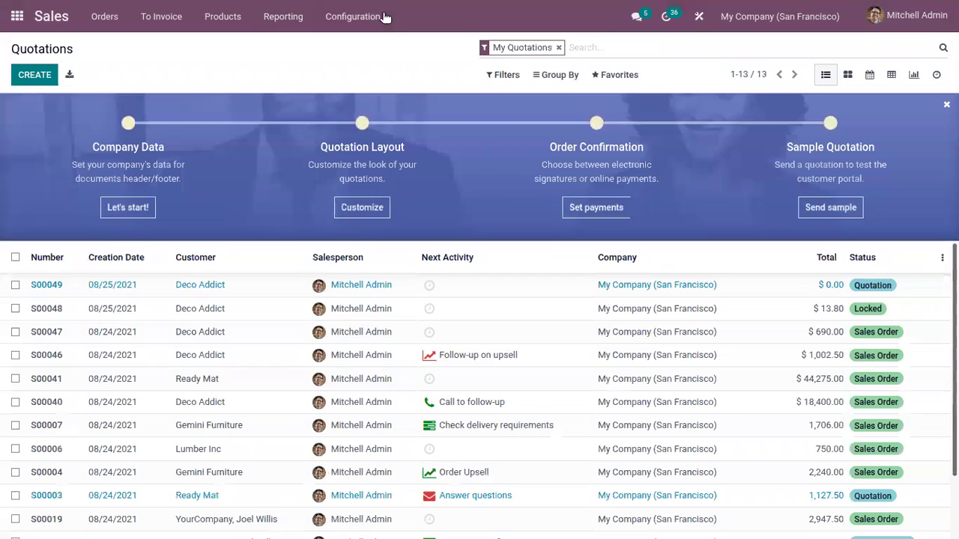
click(352, 15)
click(374, 41)
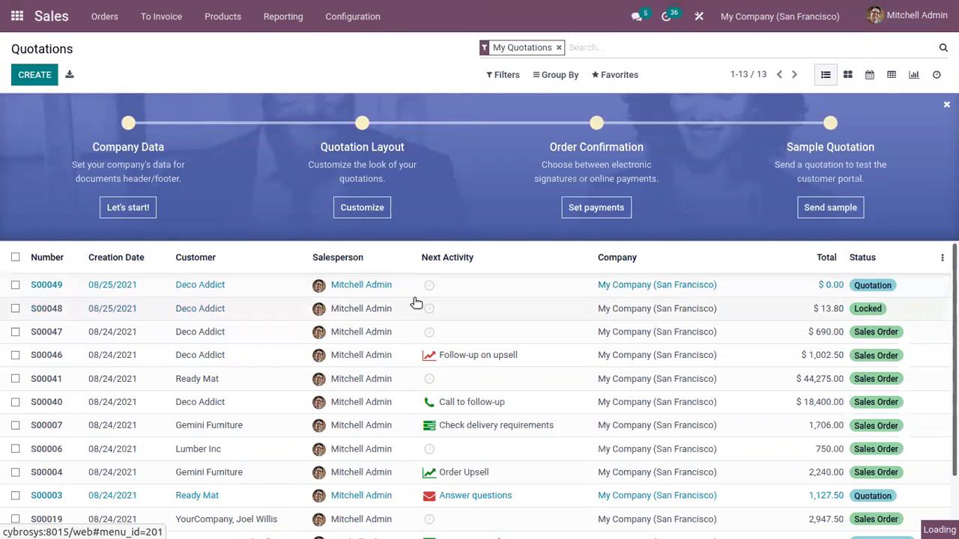
scroll(257, 319, down, 4)
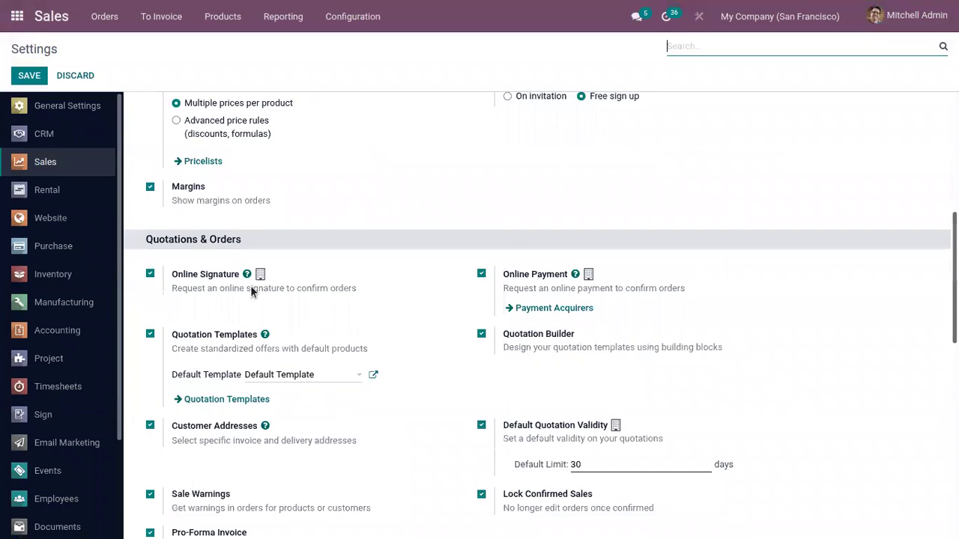
scroll(251, 285, down, 7)
scroll(242, 343, up, 3)
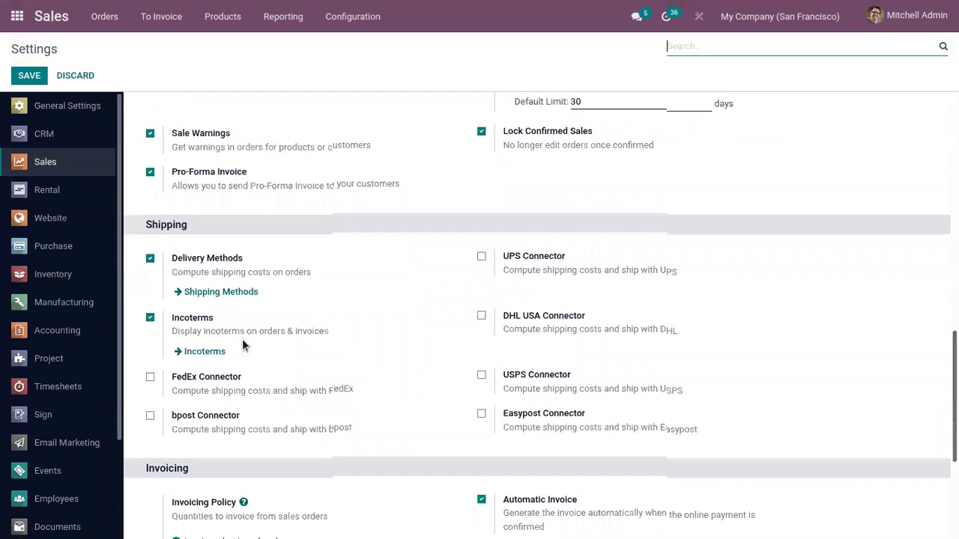
click(222, 295)
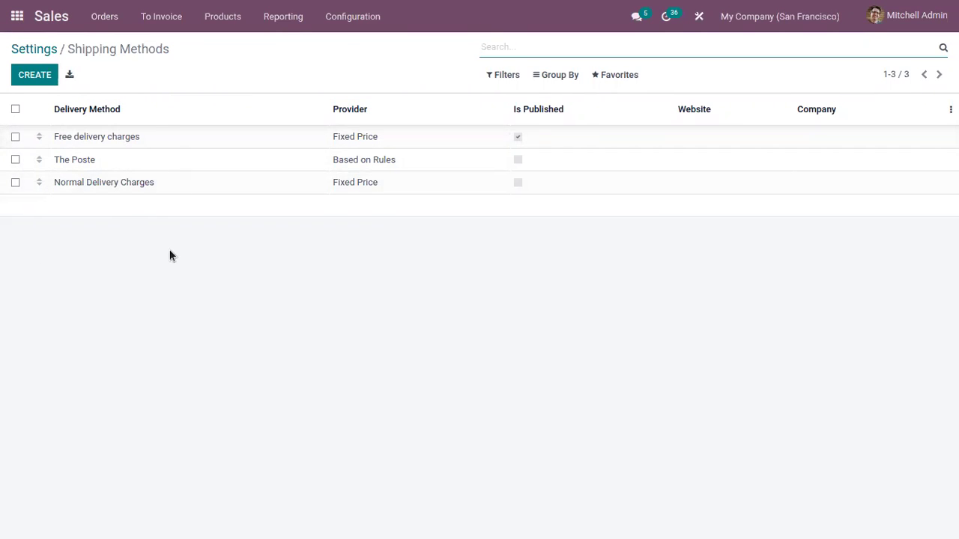
click(161, 136)
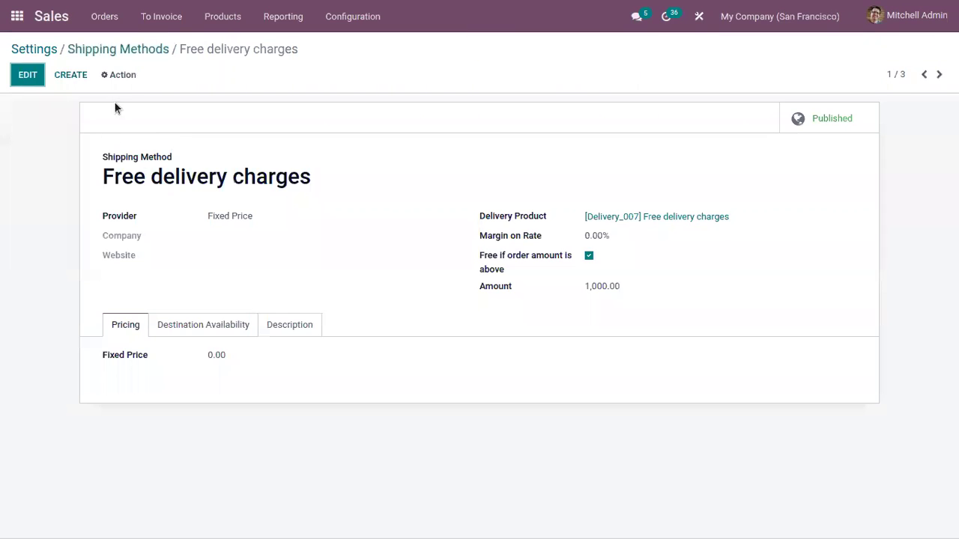
click(124, 49)
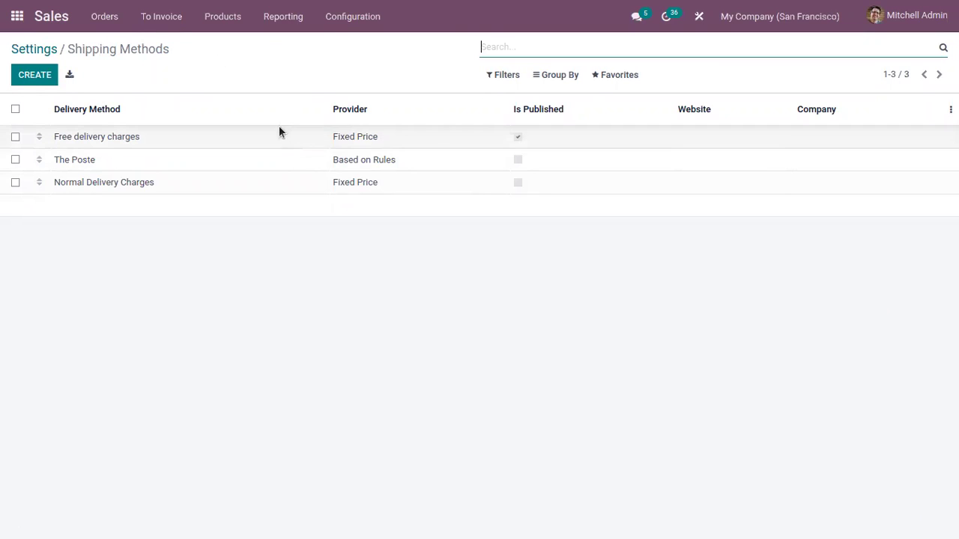
- Enable the FedEx, bpost, Easypost, DHL USA, USPS and UPS connectors in the Sales shipping settings and save
click(352, 23)
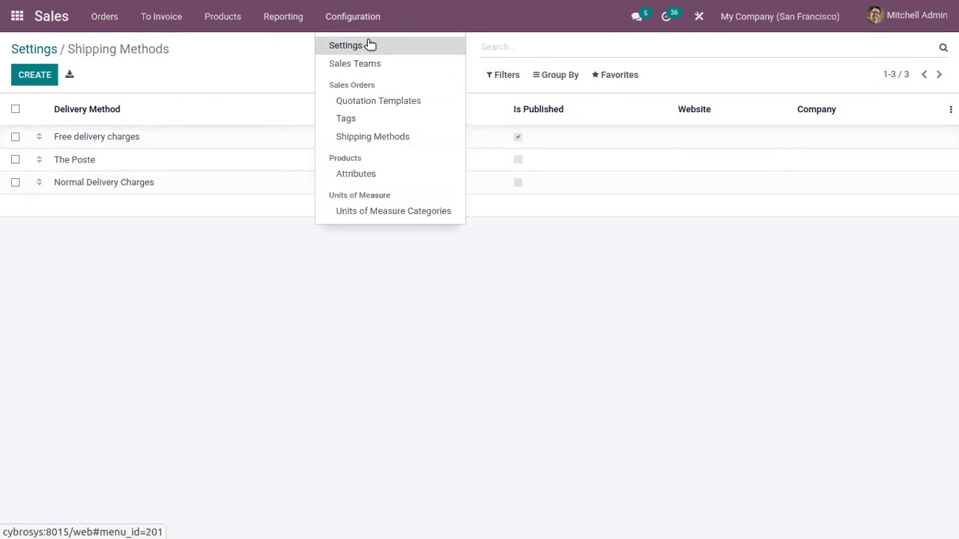
click(368, 45)
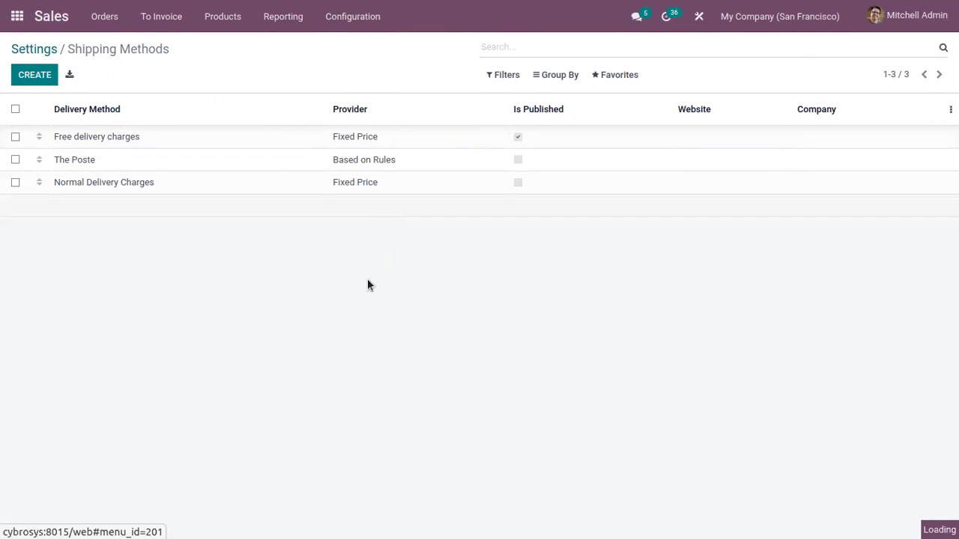
scroll(427, 337, down, 9)
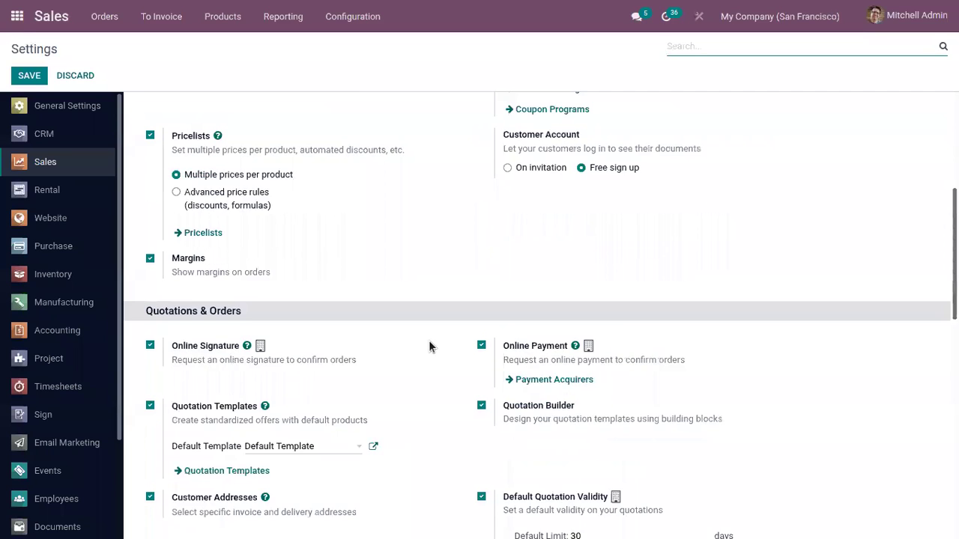
scroll(330, 370, down, 3)
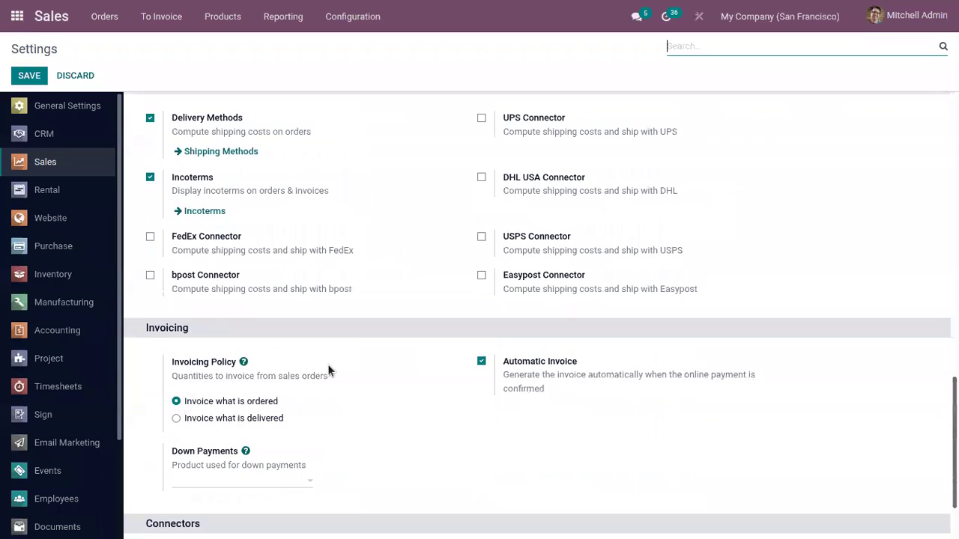
click(150, 237)
click(150, 275)
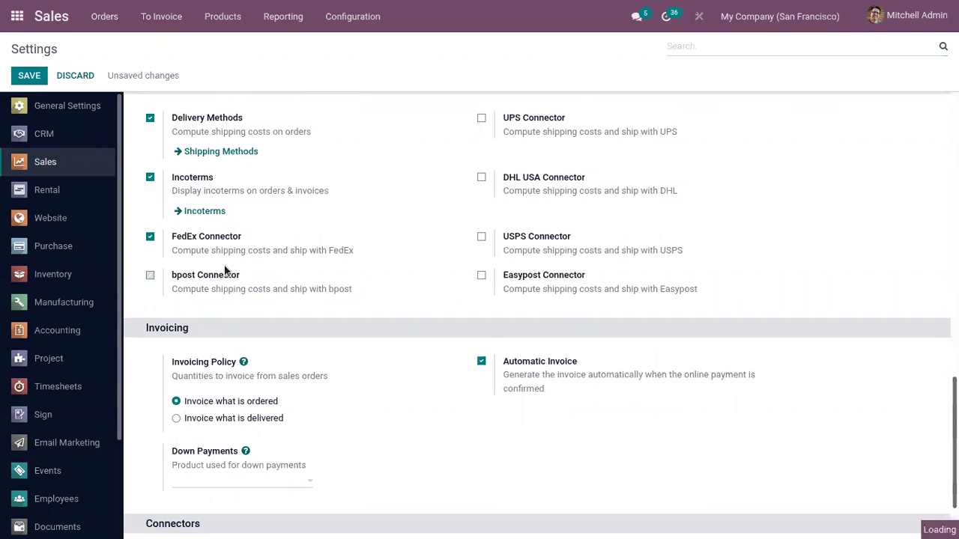
click(481, 276)
click(482, 177)
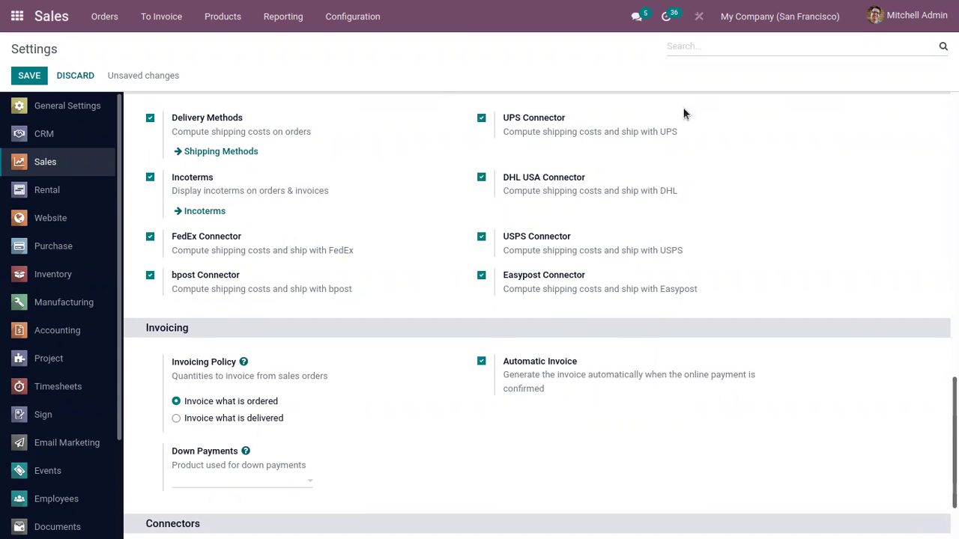
scroll(653, 215, up, 3)
click(29, 76)
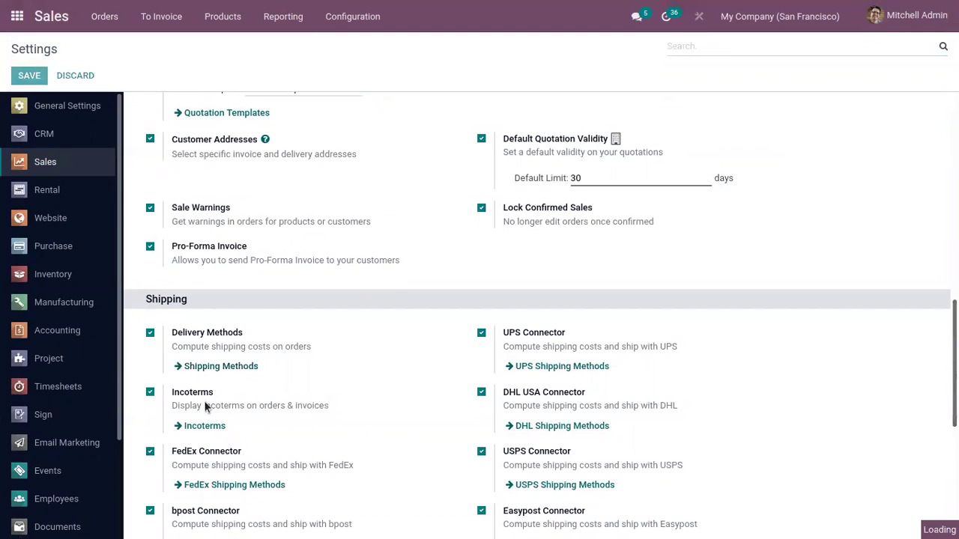
- Open the Fedex US method from the Shipping Methods list and examine its provider, integration level and Fedex configuration
click(221, 365)
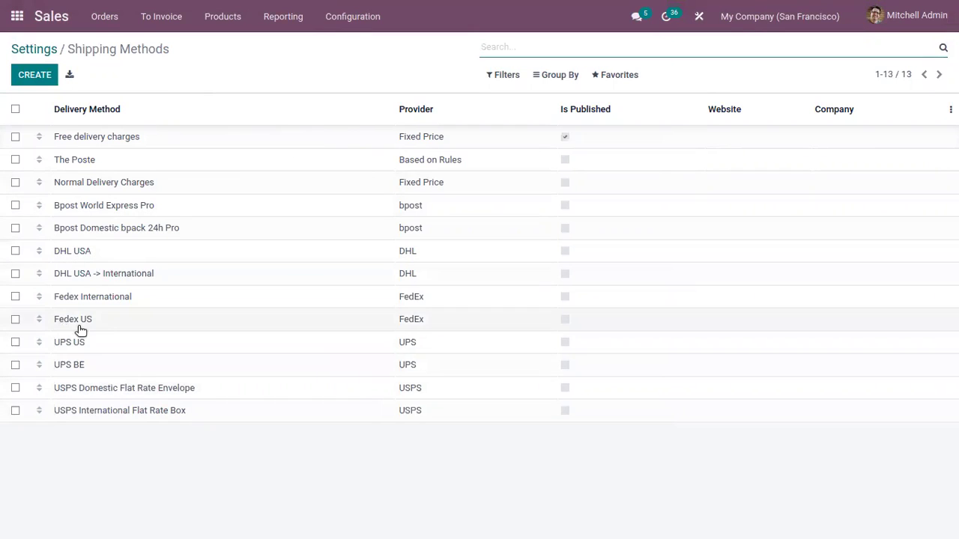
click(104, 320)
scroll(336, 295, down, 3)
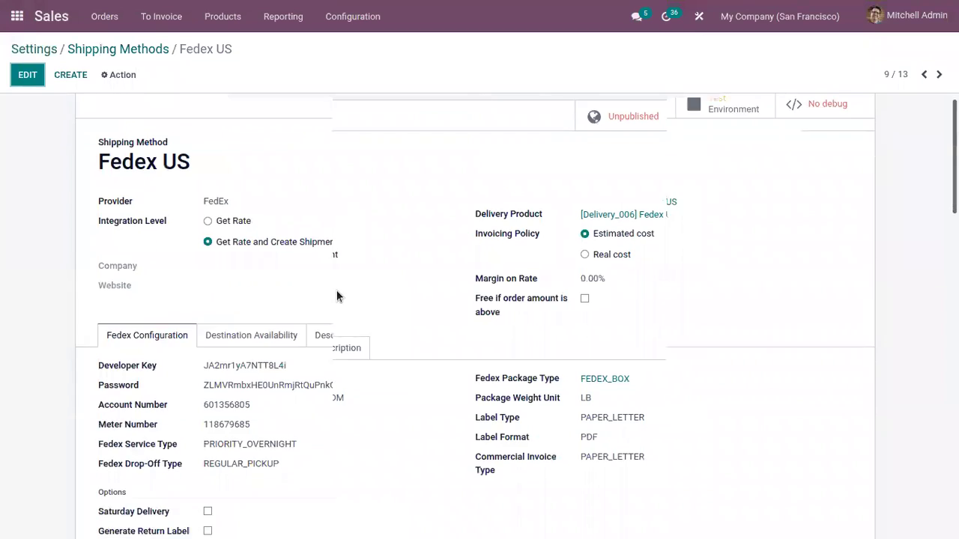
scroll(329, 322, up, 3)
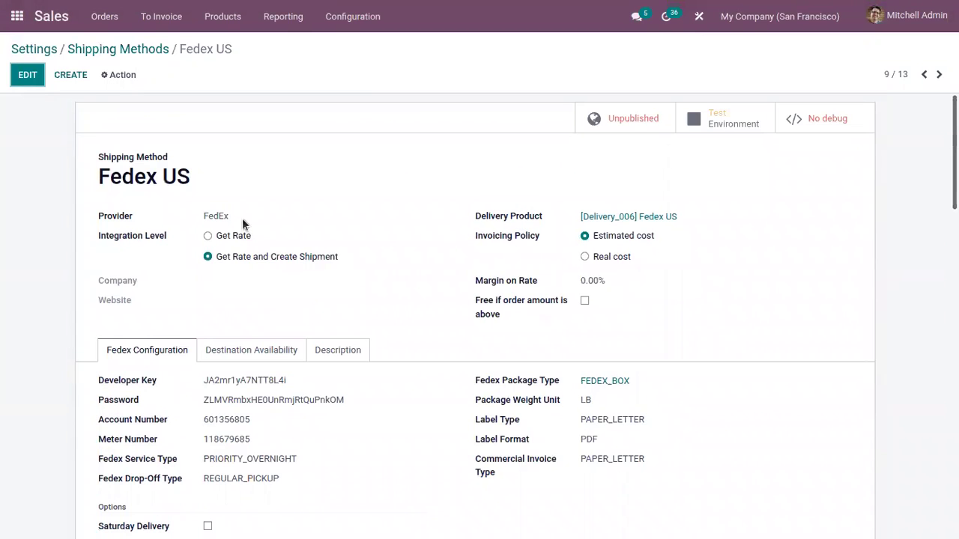
- Return to the Shipping Methods list from the Sales configuration and create a new shipping method named Courier Service
click(77, 50)
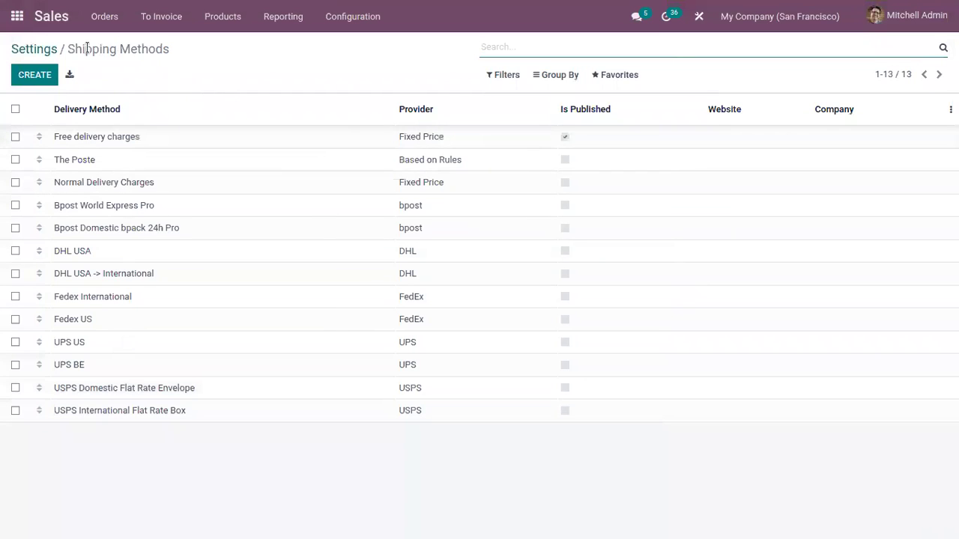
click(353, 17)
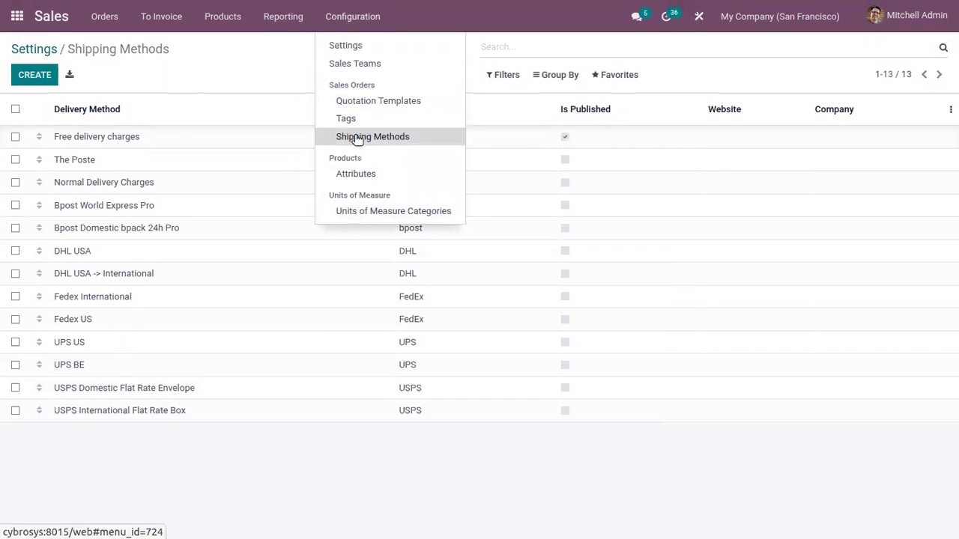
click(392, 137)
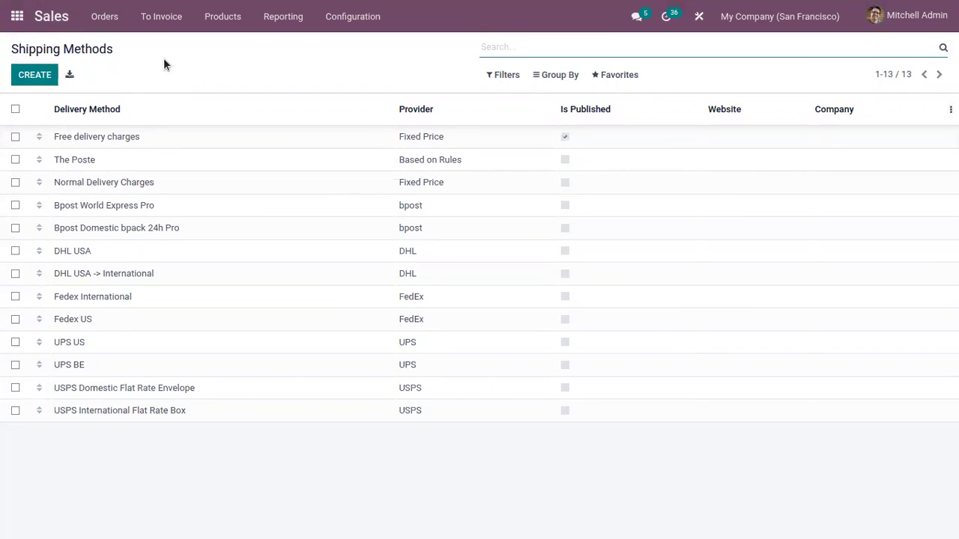
click(31, 78)
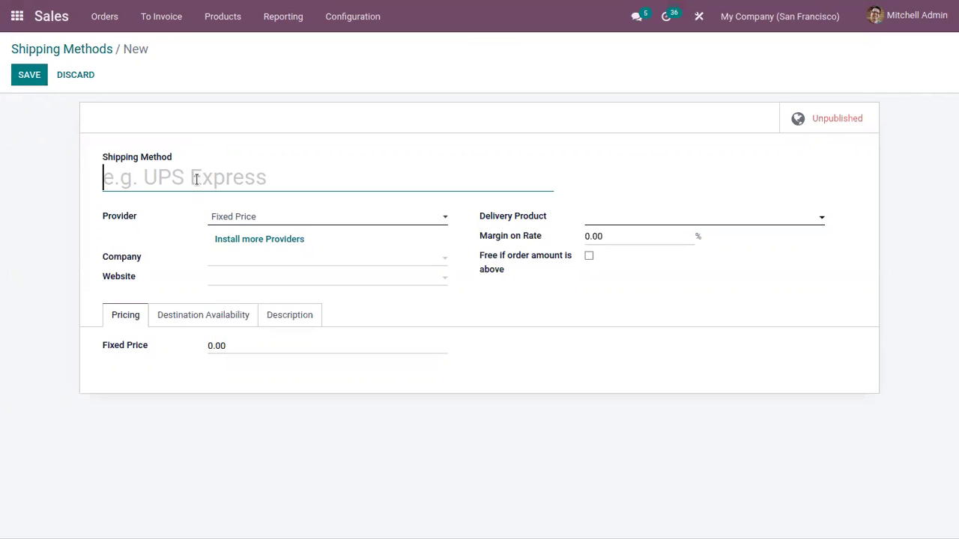
text(Cou)
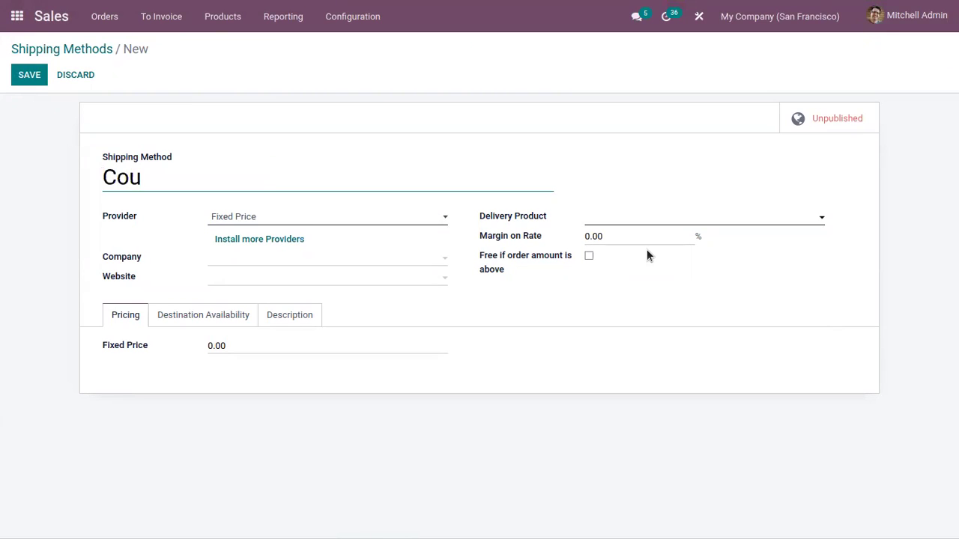
text(rier  Service)
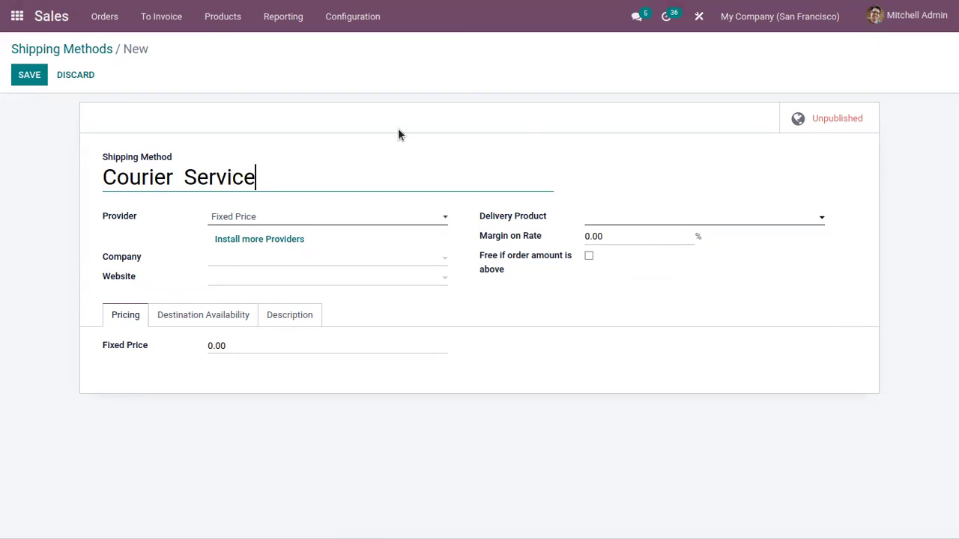
- Switch the provider to Easypost to view its configuration fields, and set it back to Fixed Price
click(307, 219)
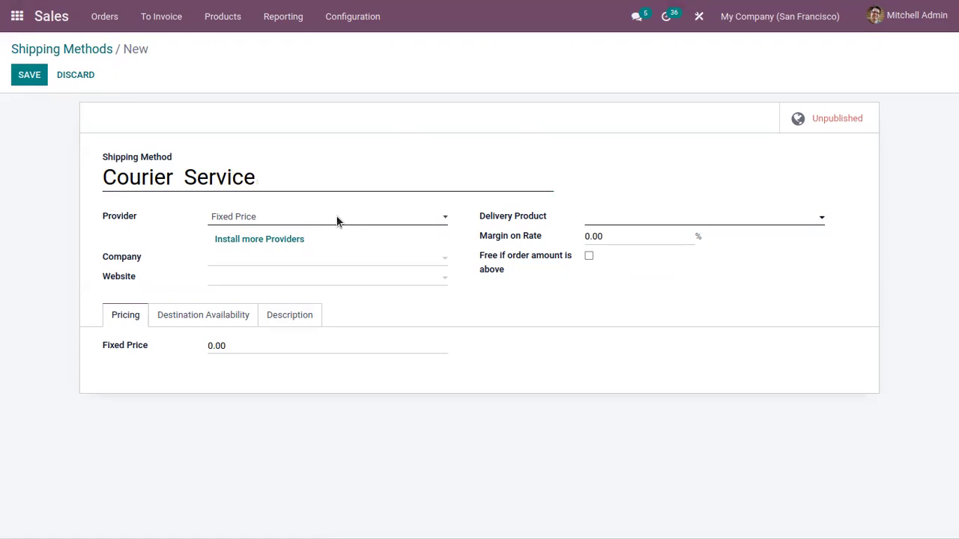
click(337, 221)
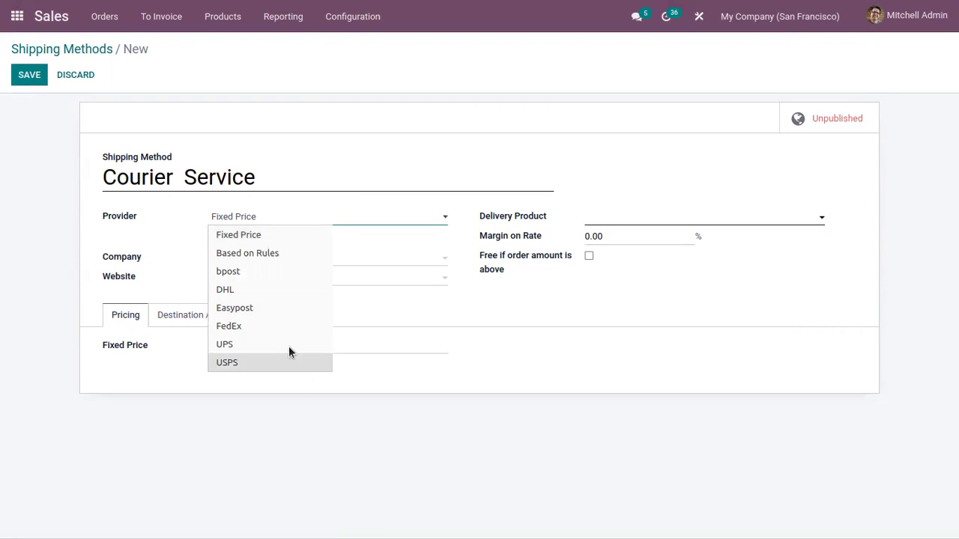
click(267, 310)
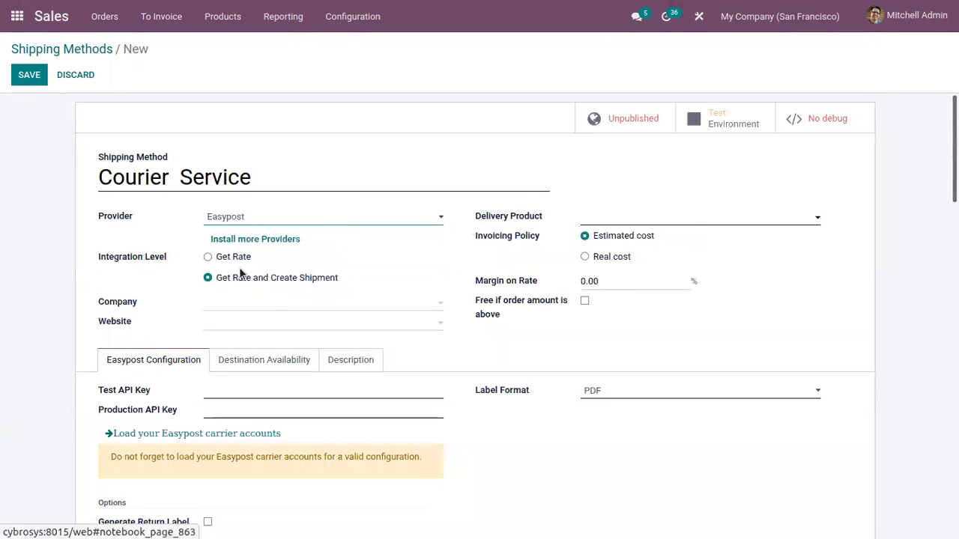
click(271, 223)
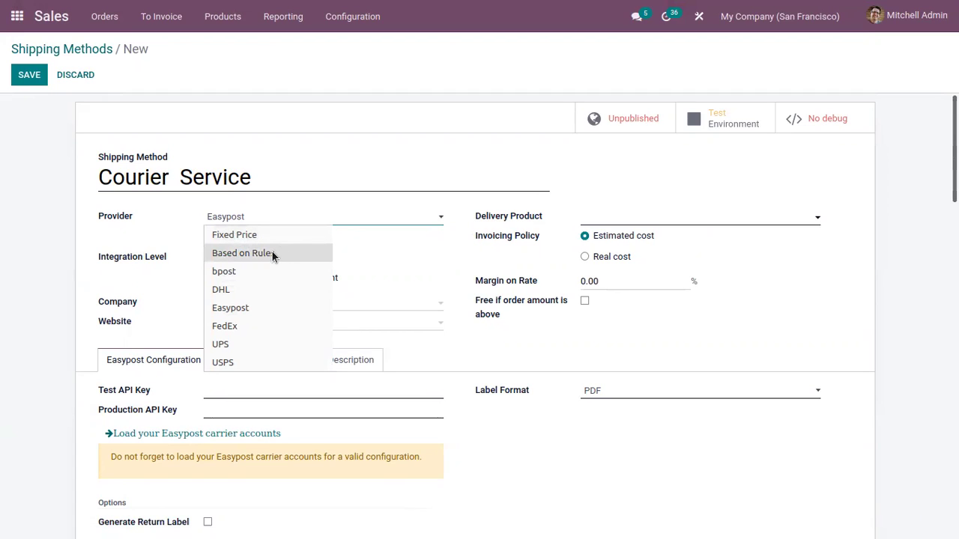
click(261, 233)
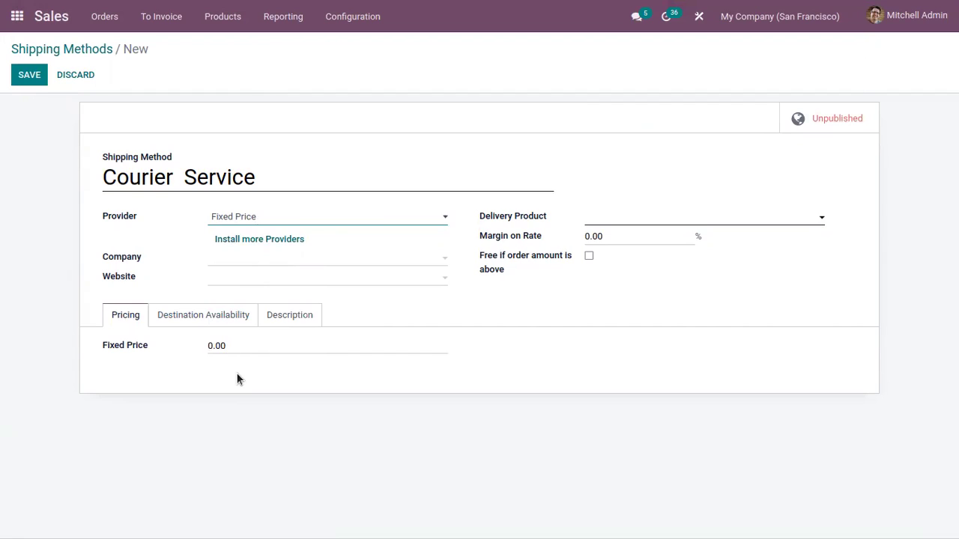
- Set the Courier Service method's fixed price to 100
click(224, 345)
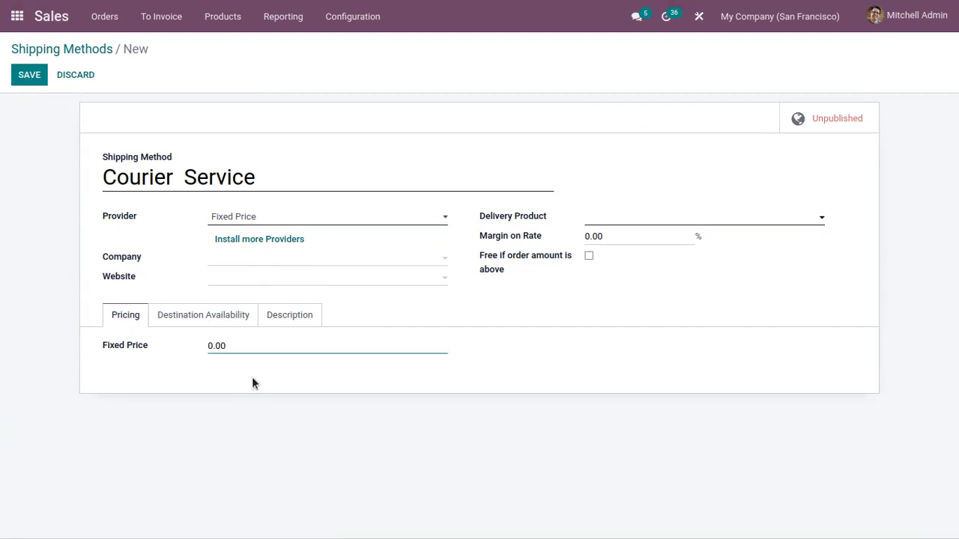
key(BackSpace)
key(BackSpace)
key(BackSpace)
key(BackSpace)
text(100)
click(252, 378)
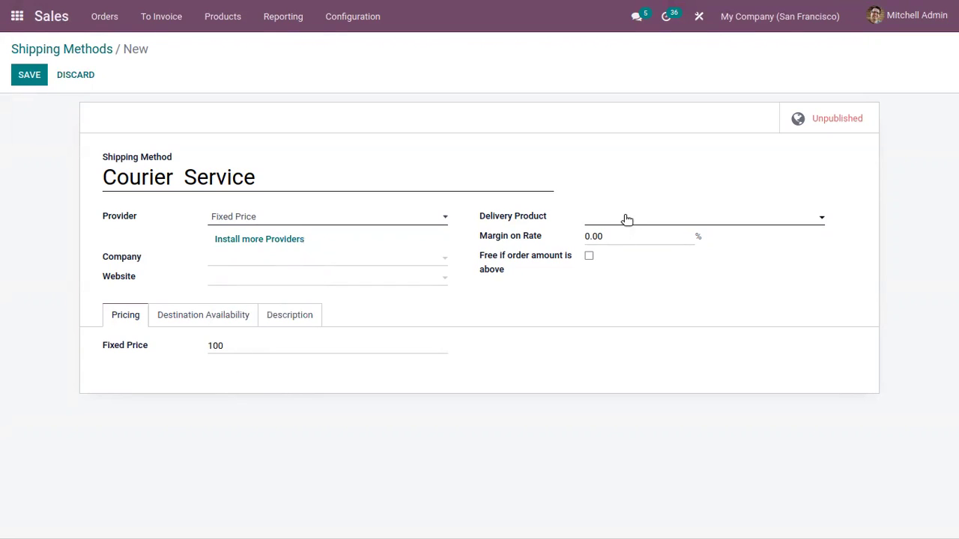
- Make delivery free if the order amount is above 500
click(589, 256)
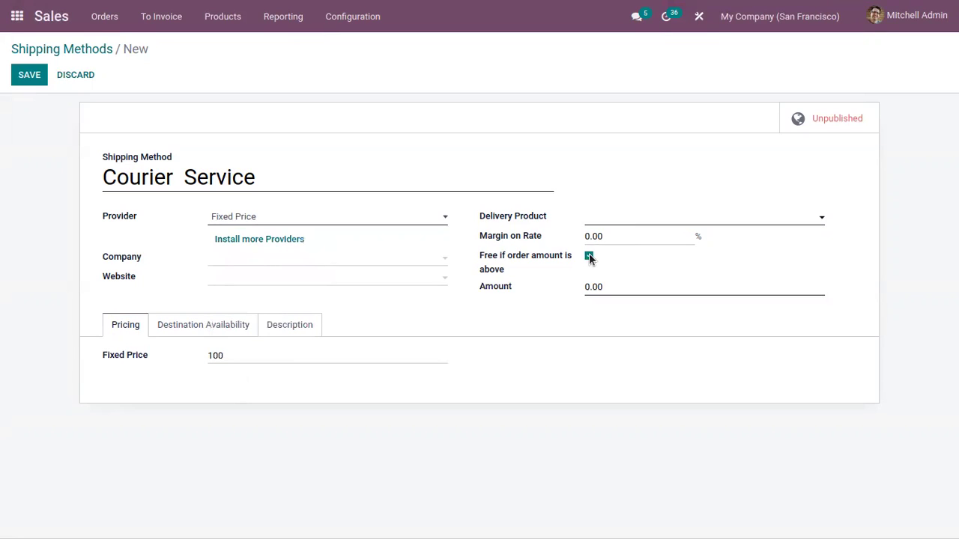
click(608, 282)
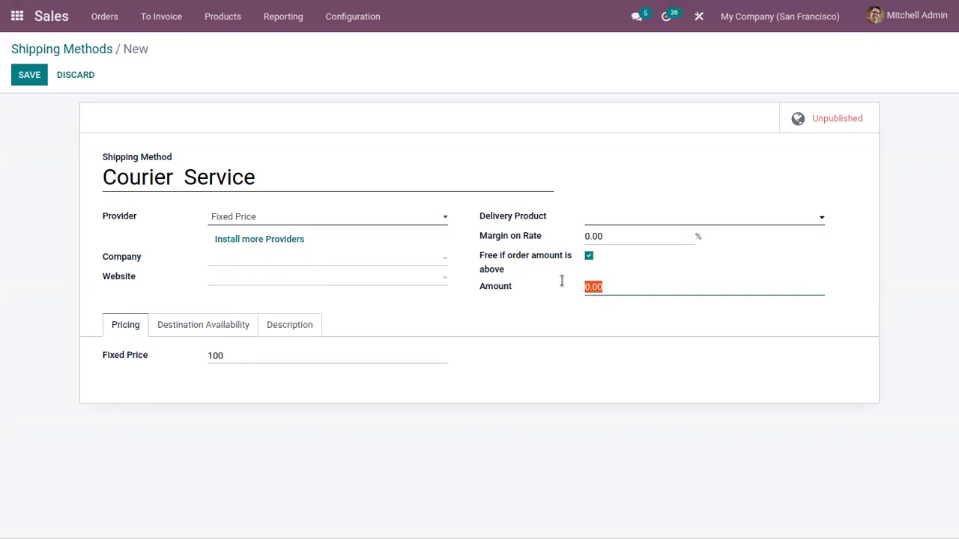
text(500)
click(579, 294)
- Change the provider to Based on Rules and add a pricing rule with the condition Price >= 200
click(368, 215)
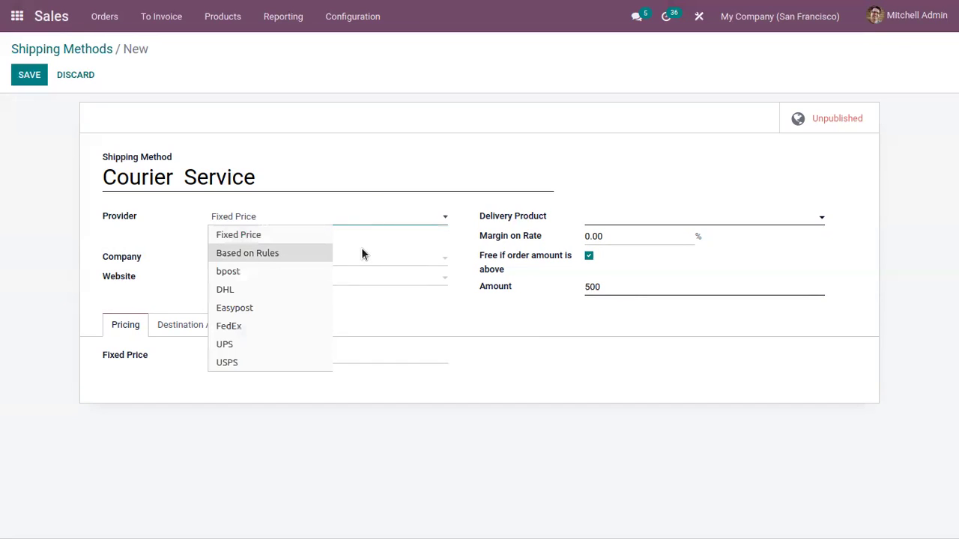
click(361, 253)
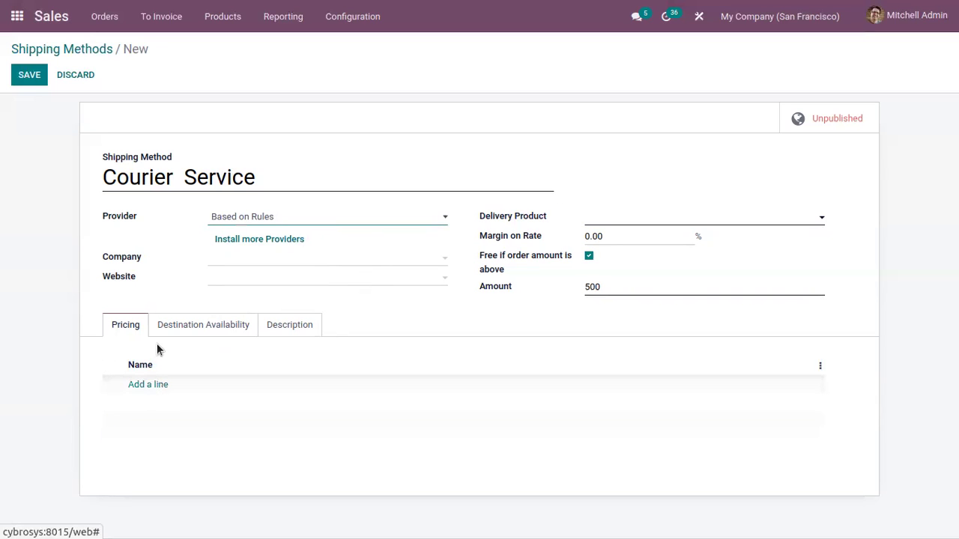
click(161, 384)
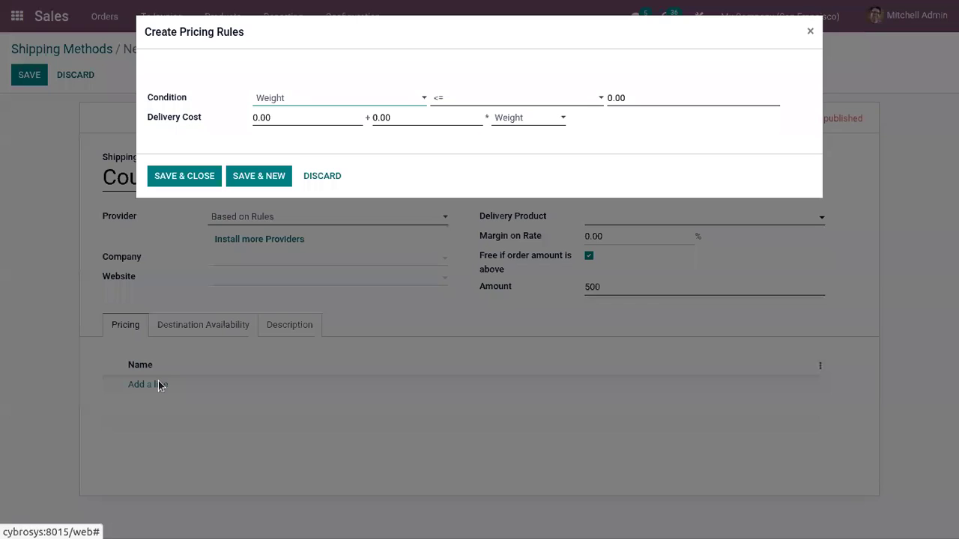
click(260, 99)
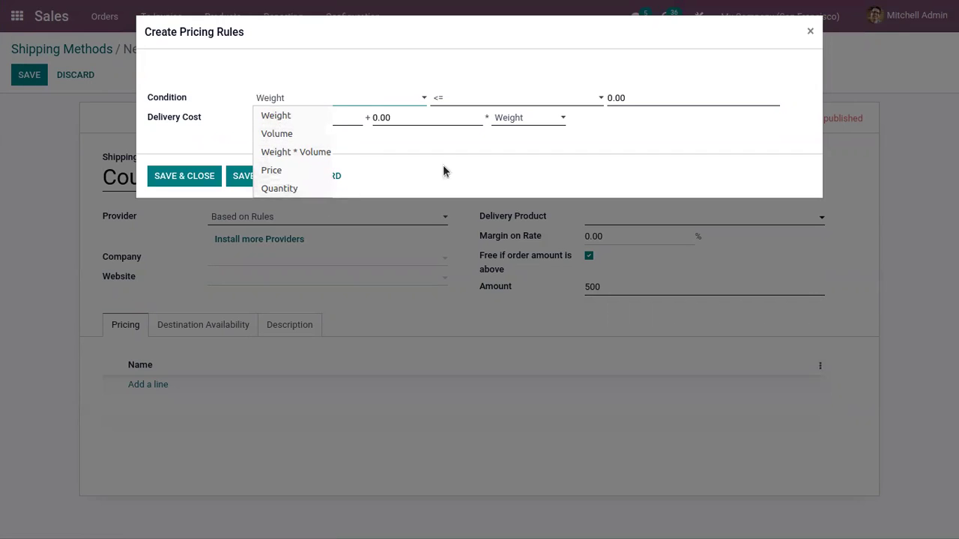
click(332, 171)
click(496, 102)
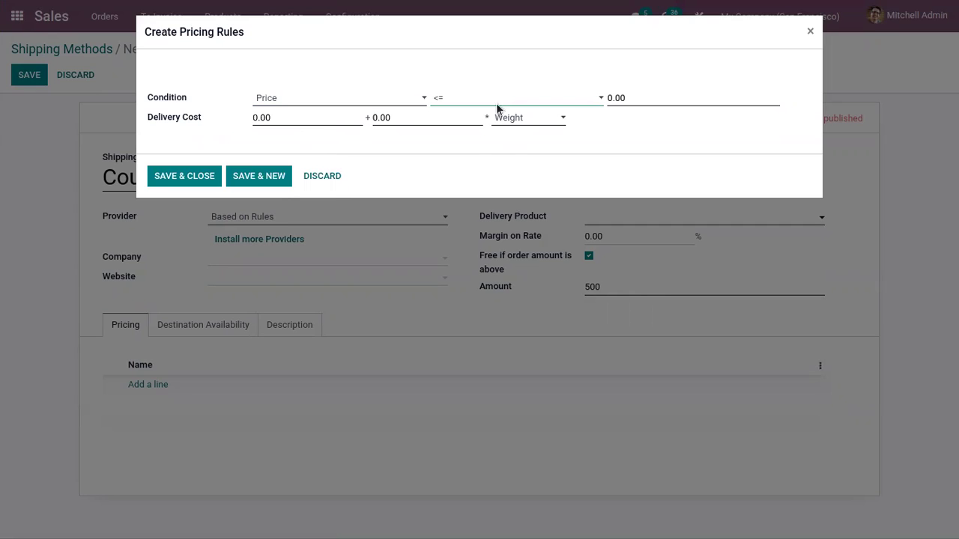
click(489, 166)
click(646, 98)
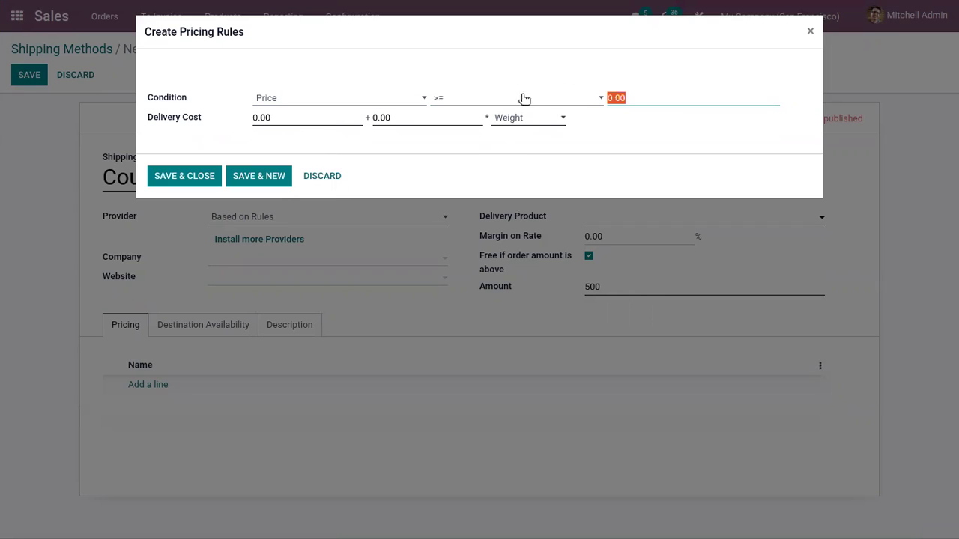
text(200)
- Set the price rule's delivery cost to 10 + 2 * Quantity and save the rule
click(296, 118)
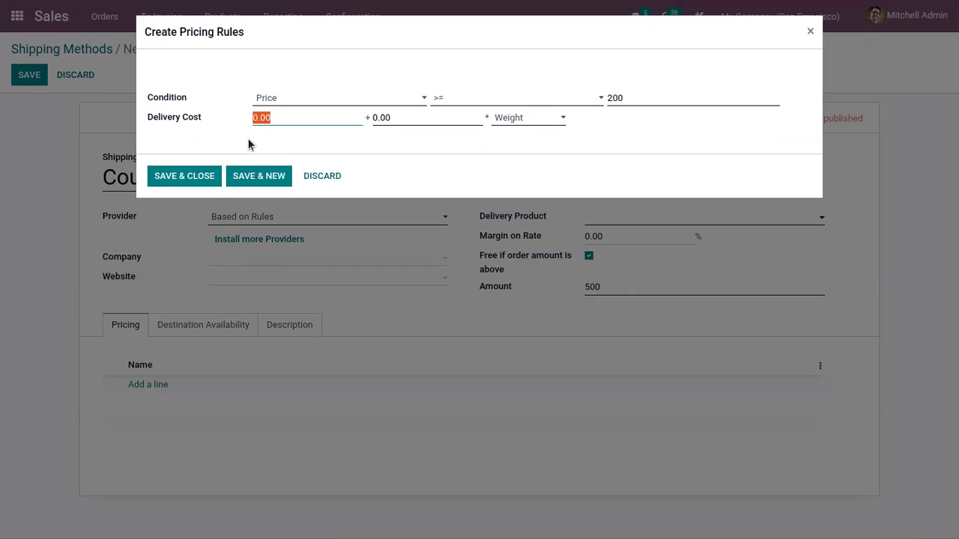
text(10)
click(390, 117)
text(2)
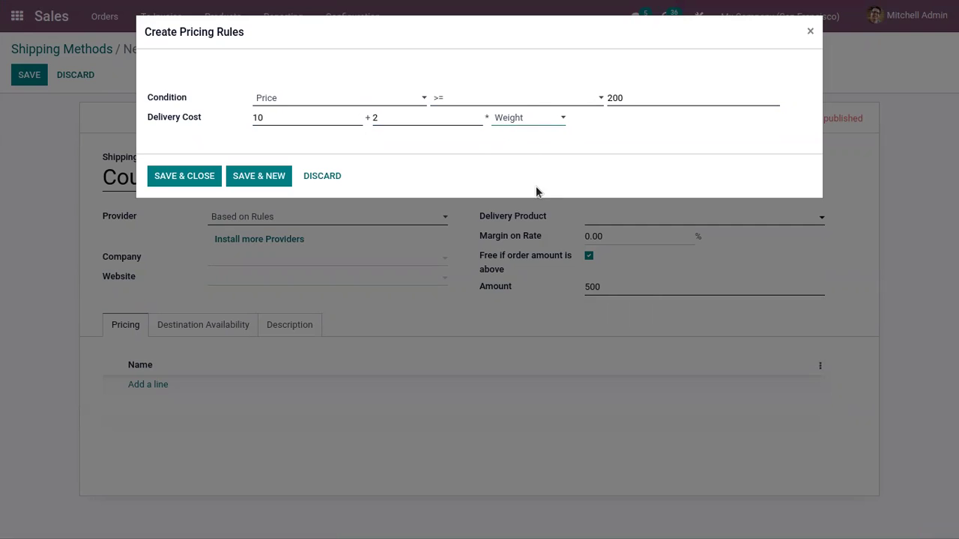
text(pq)
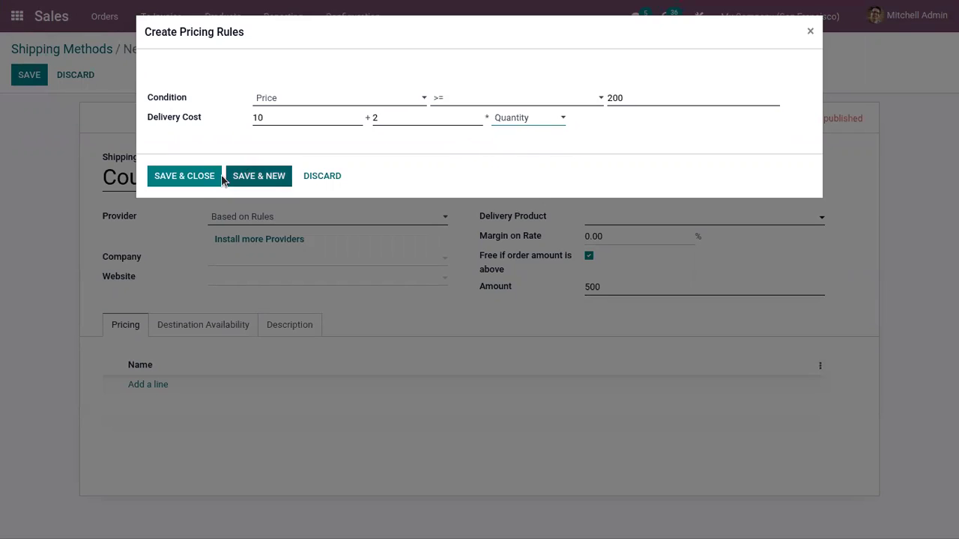
click(201, 178)
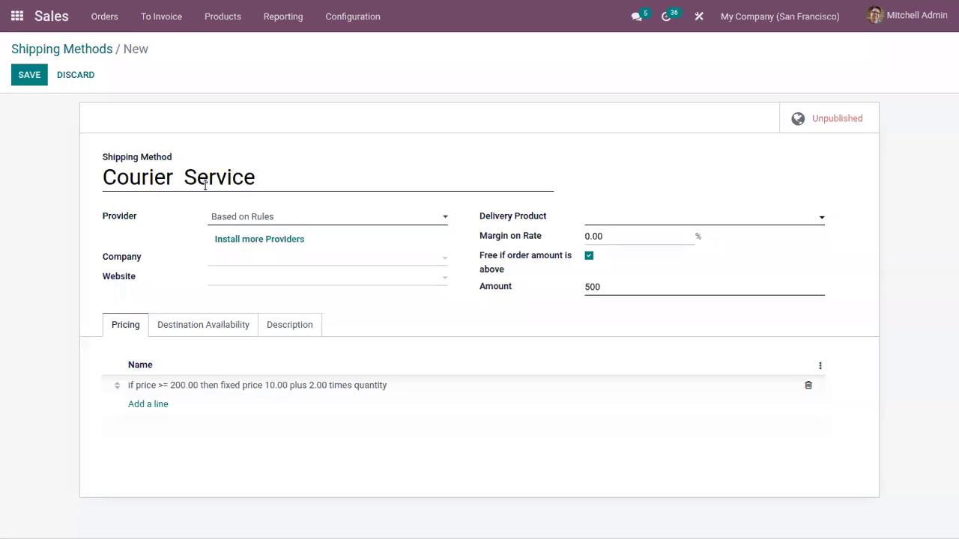
- Add a second pricing rule with the condition Weight >= 500
click(155, 405)
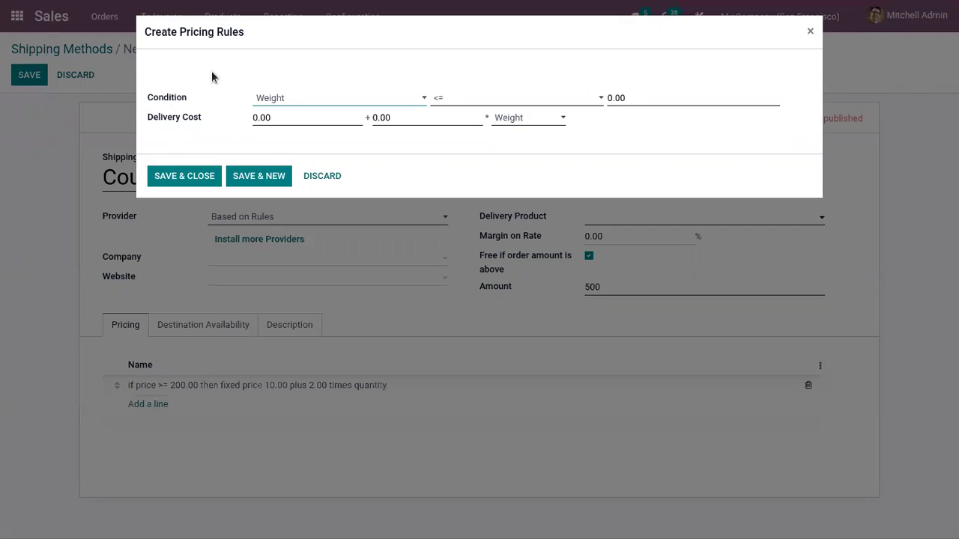
click(271, 98)
click(479, 92)
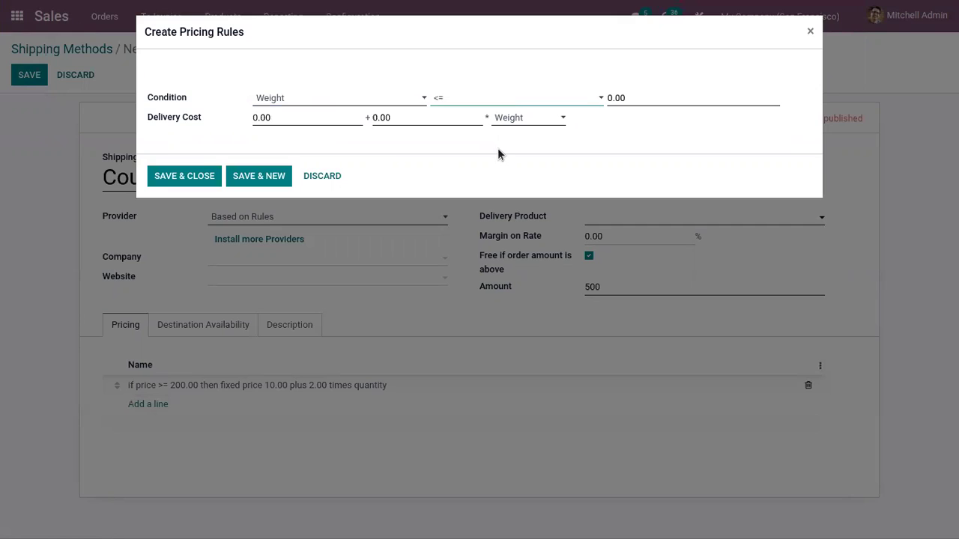
click(477, 168)
click(636, 95)
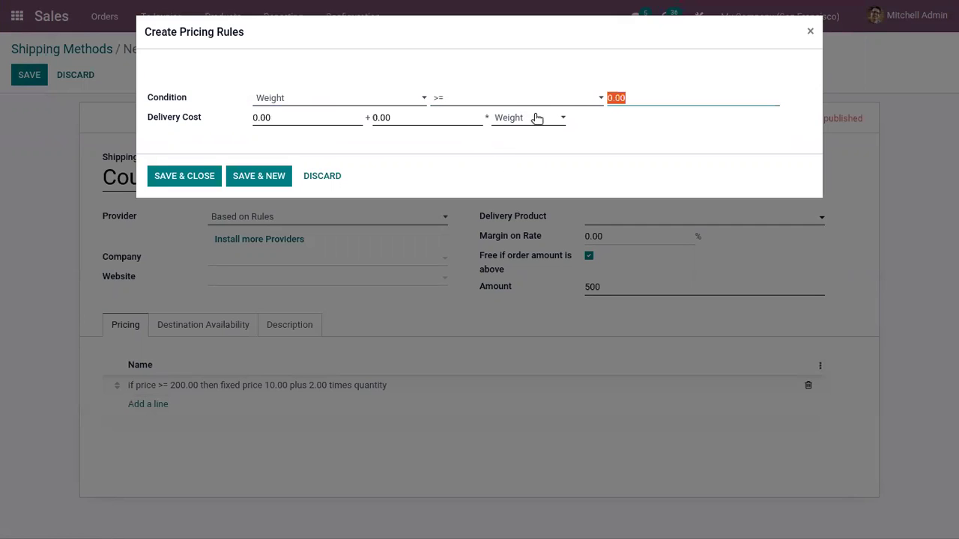
text(500)
- Set the weight rule's delivery cost to 100 + 1 * Weight and save the rule
click(307, 120)
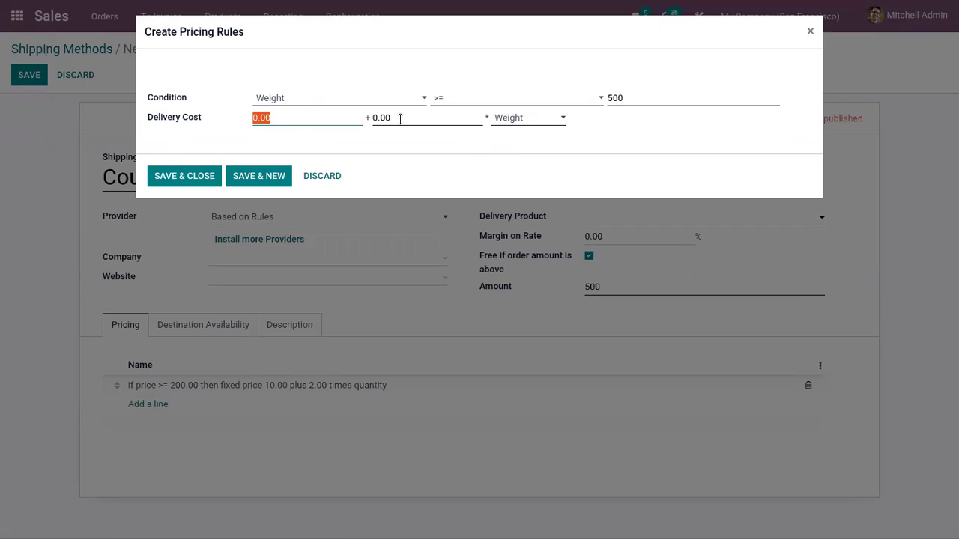
text(100)
key(Tab)
text(1)
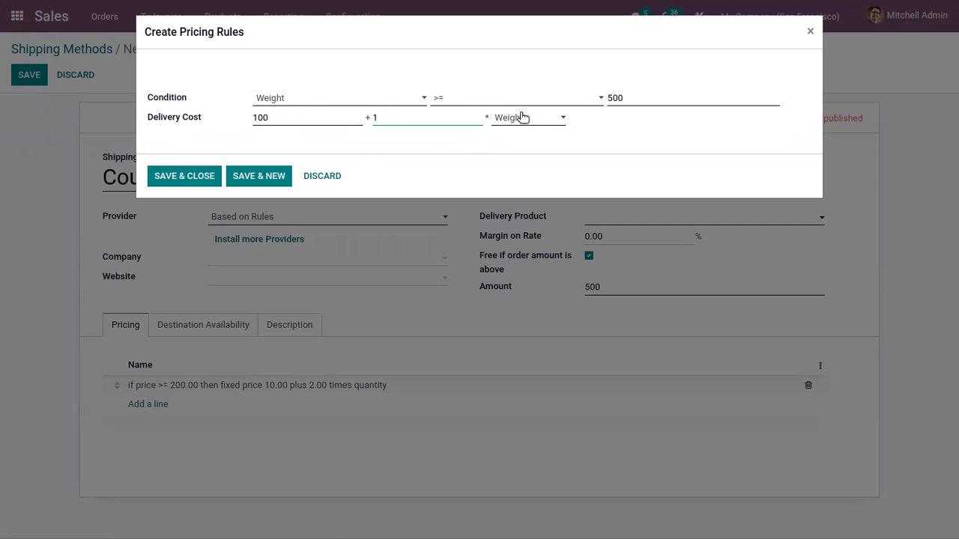
click(215, 176)
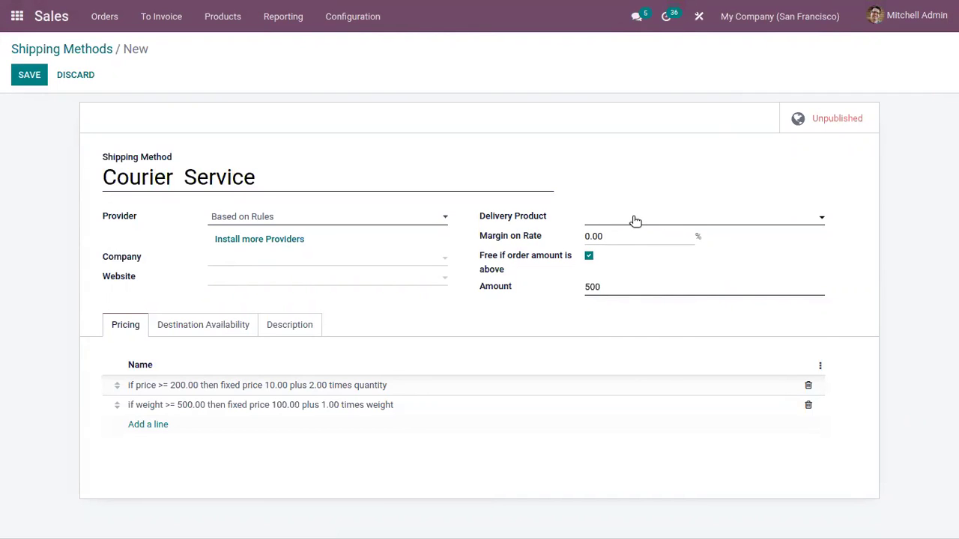
- Assign the existing Courier Service product as the delivery product and open its record
click(635, 221)
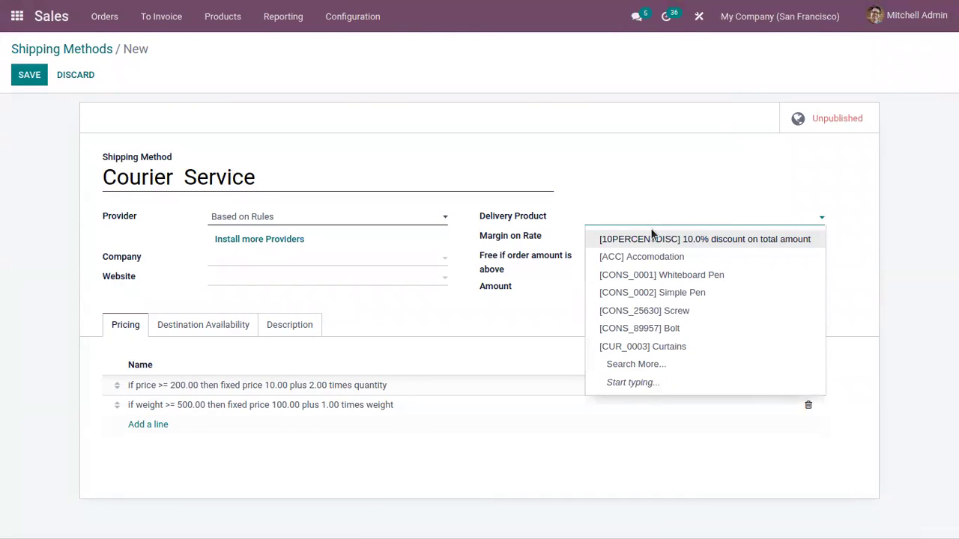
text(co)
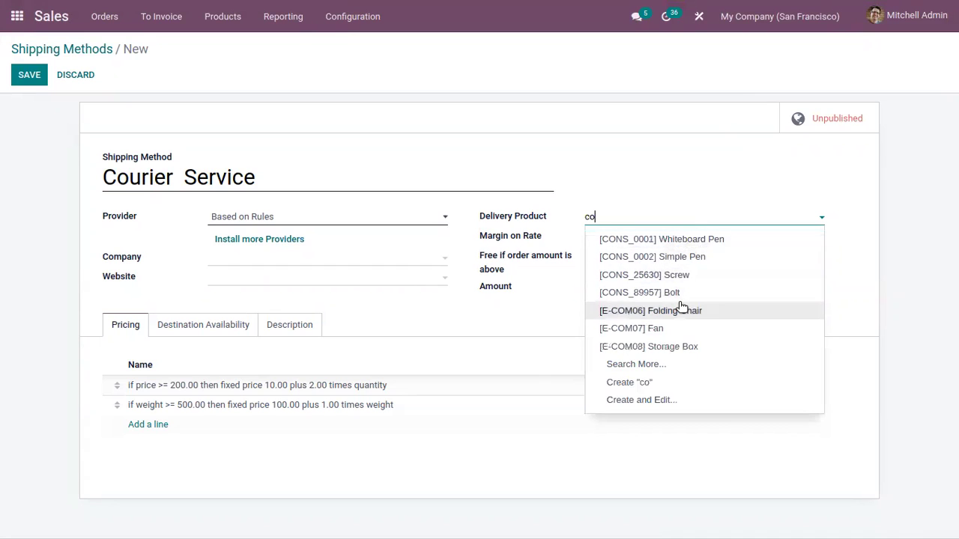
text(u)
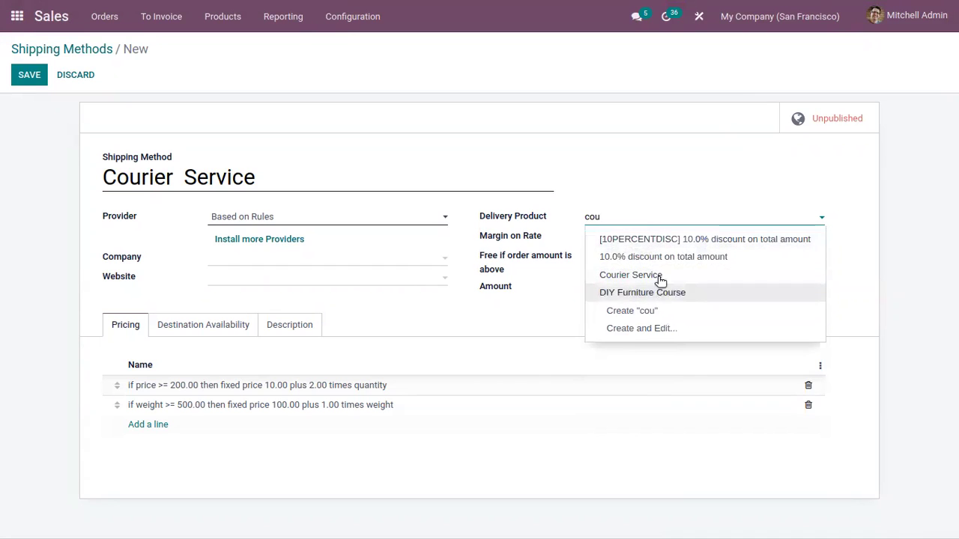
click(659, 276)
click(835, 217)
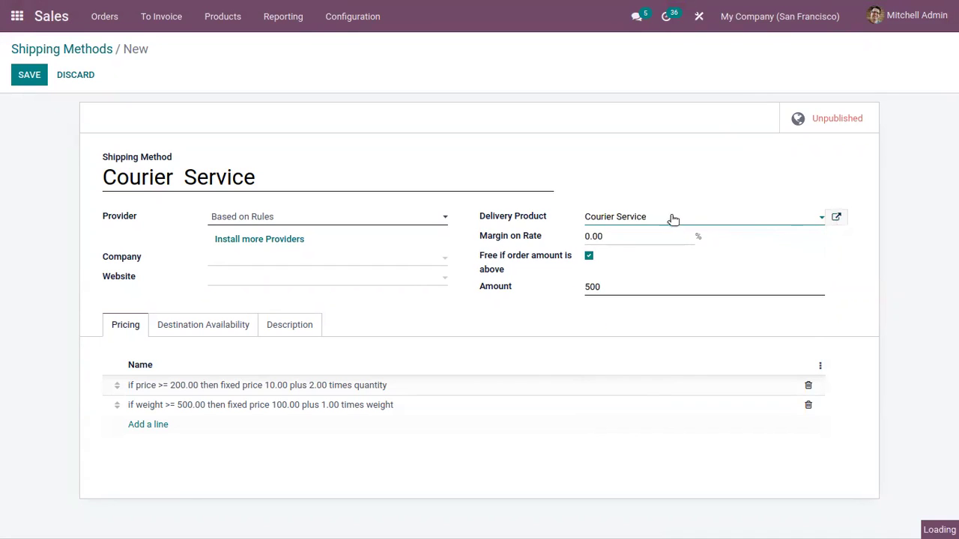
- Review the Courier Service delivery product's general information and save the record
scroll(347, 175, down, 1)
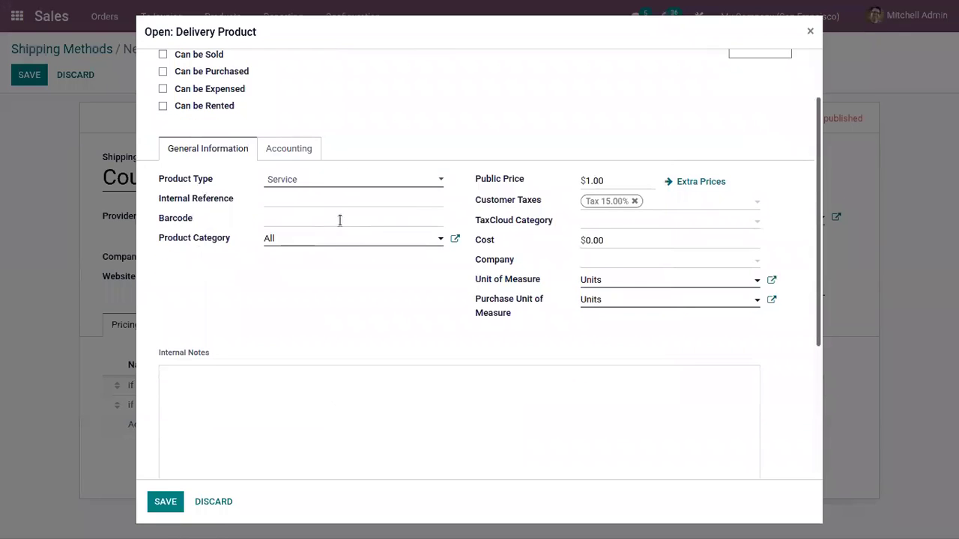
scroll(368, 242, up, 1)
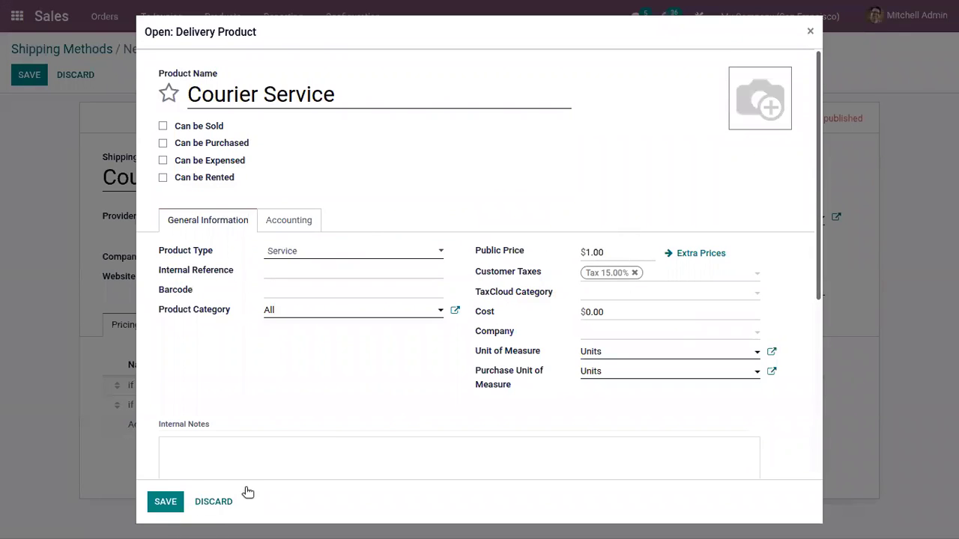
click(163, 500)
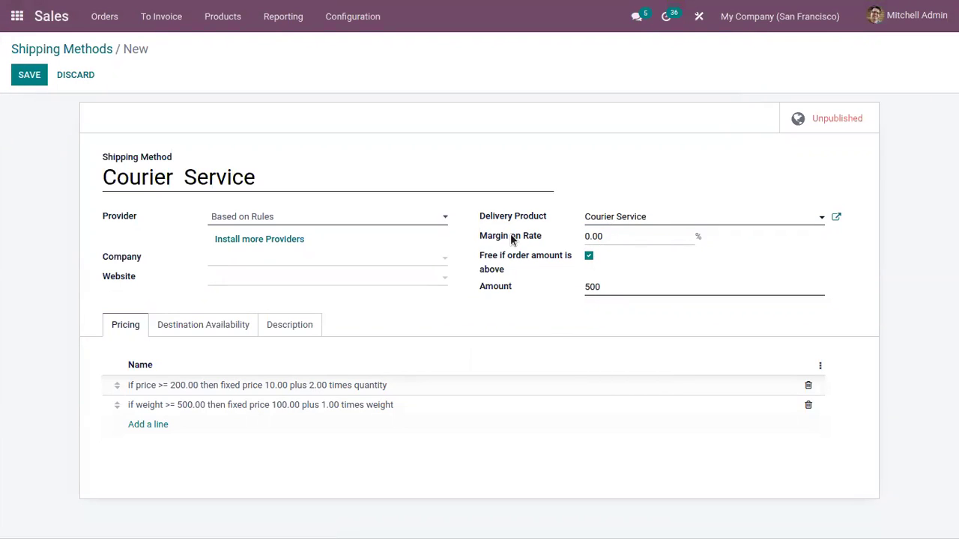
- Set the shipping method's margin on rate to 10%
mouse_move(512, 239)
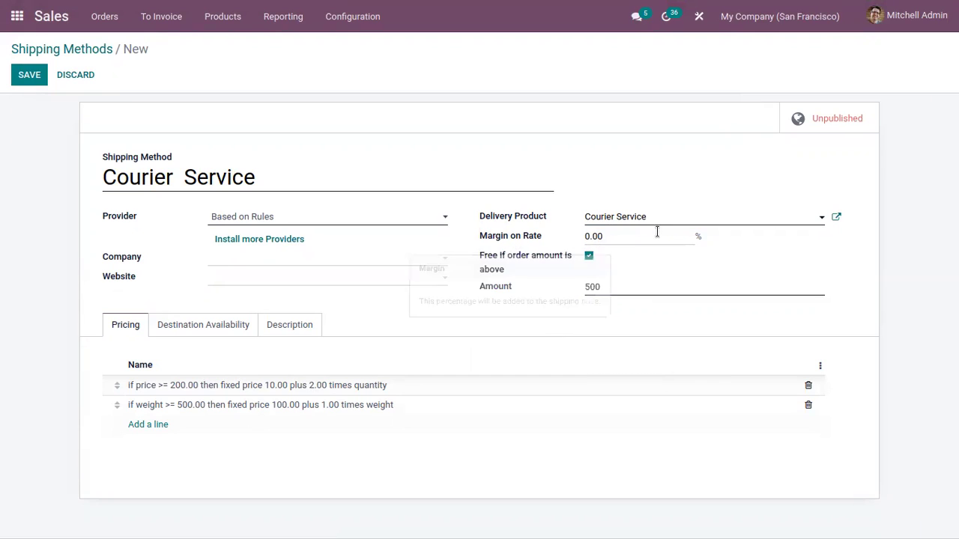
click(484, 236)
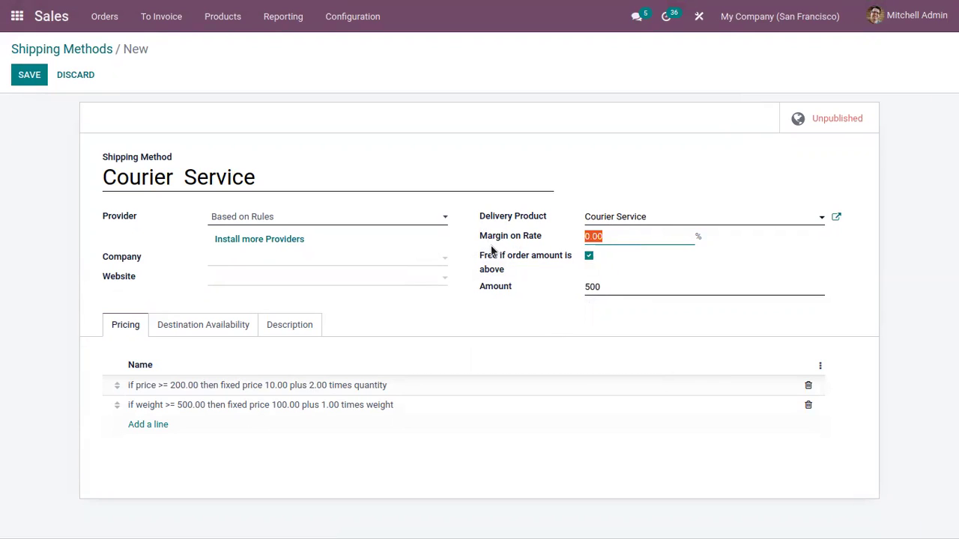
text(10)
click(531, 291)
- Try to limit the destination availability to India and look over the state and zip range fields
click(216, 328)
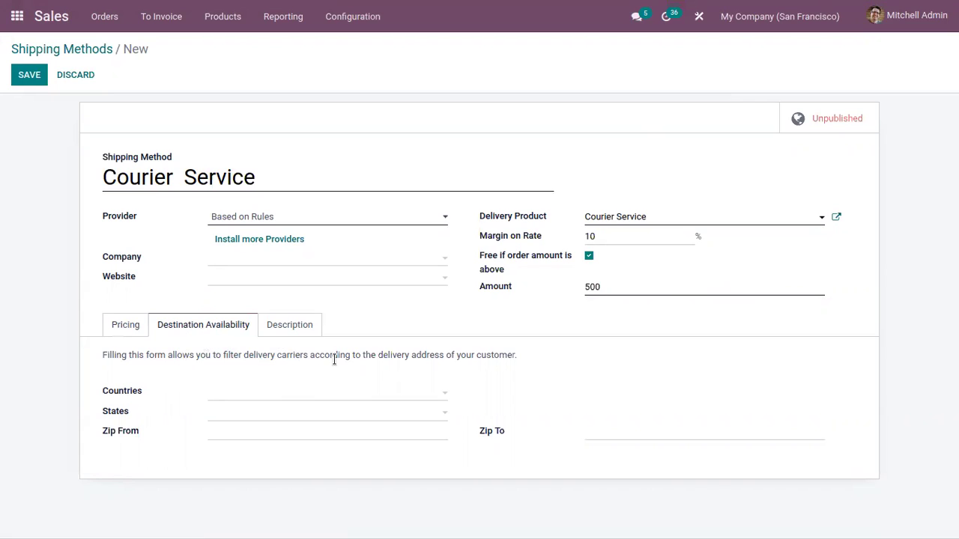
click(229, 389)
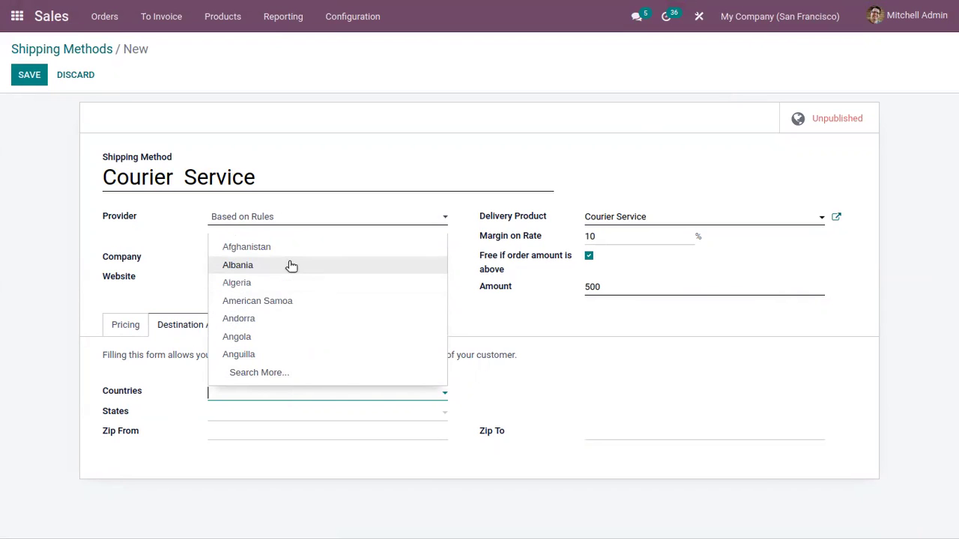
text(d)
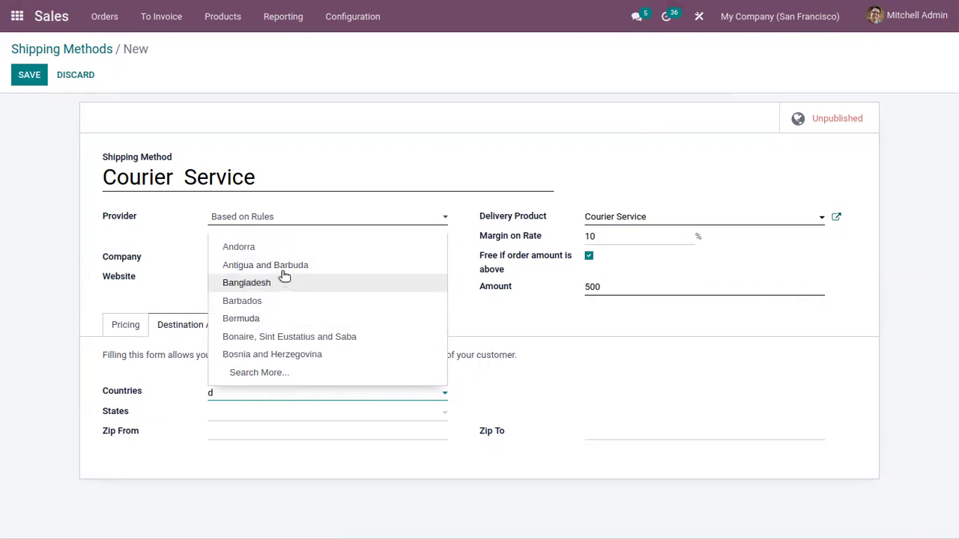
key(BackSpace)
text(ind)
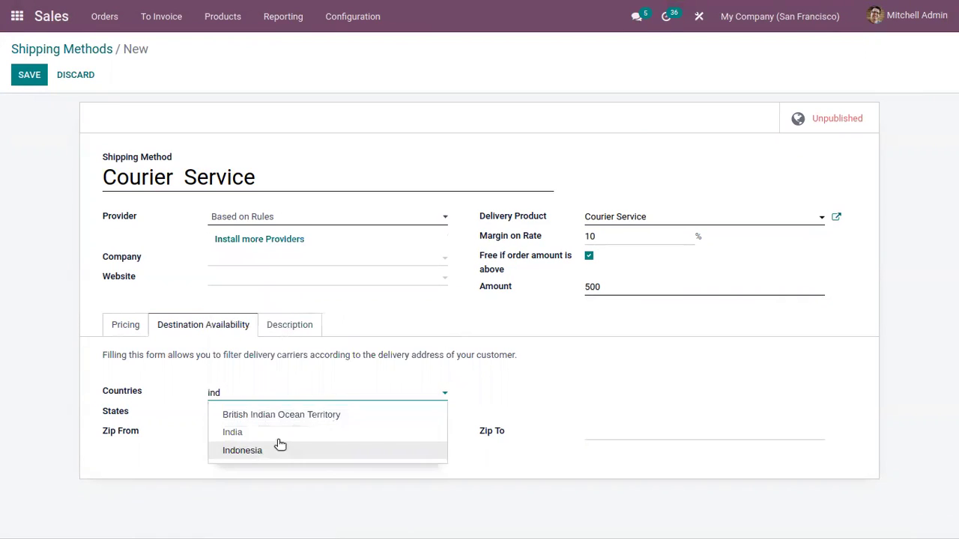
click(274, 432)
click(239, 393)
click(237, 411)
click(158, 403)
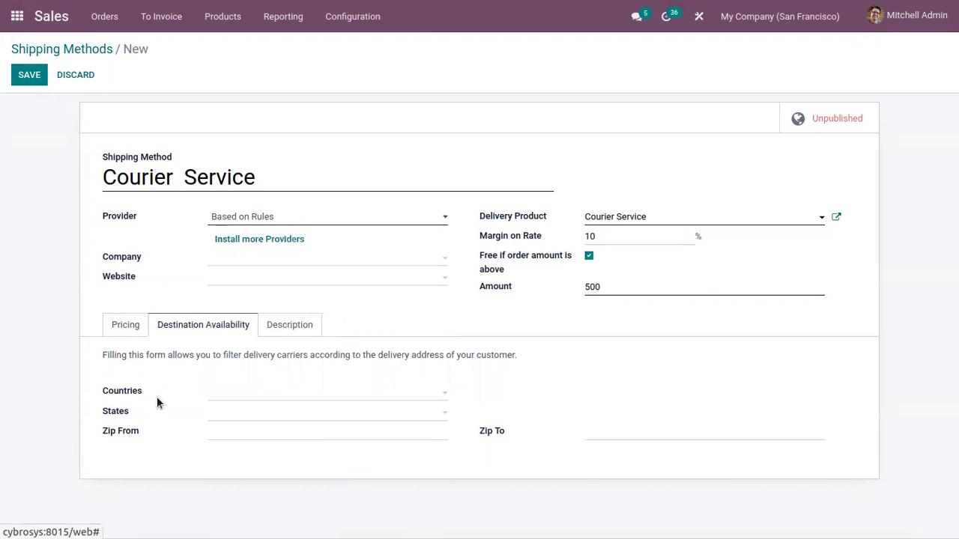
click(209, 428)
click(631, 438)
click(401, 431)
click(650, 436)
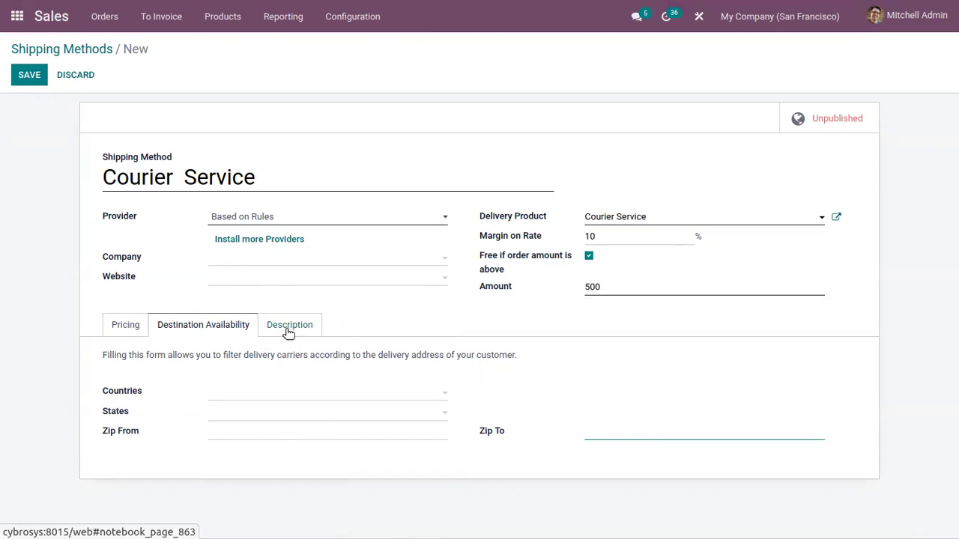
- Restrict the shipping method's publishing to the website My Website
click(123, 325)
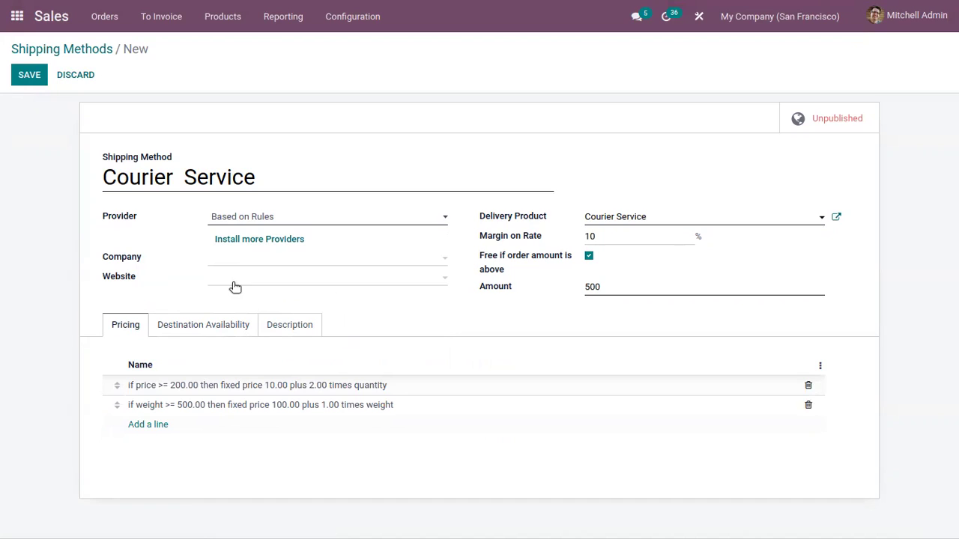
mouse_move(132, 277)
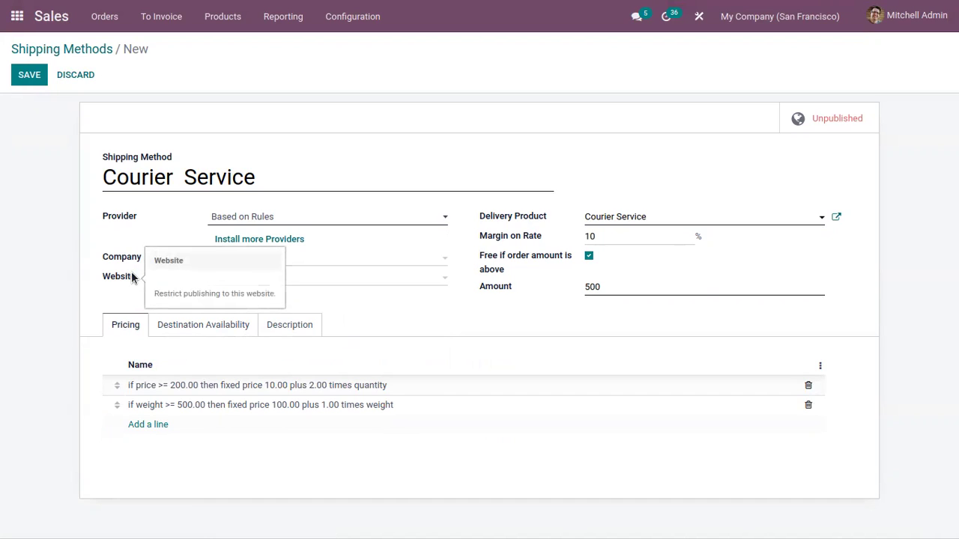
click(283, 279)
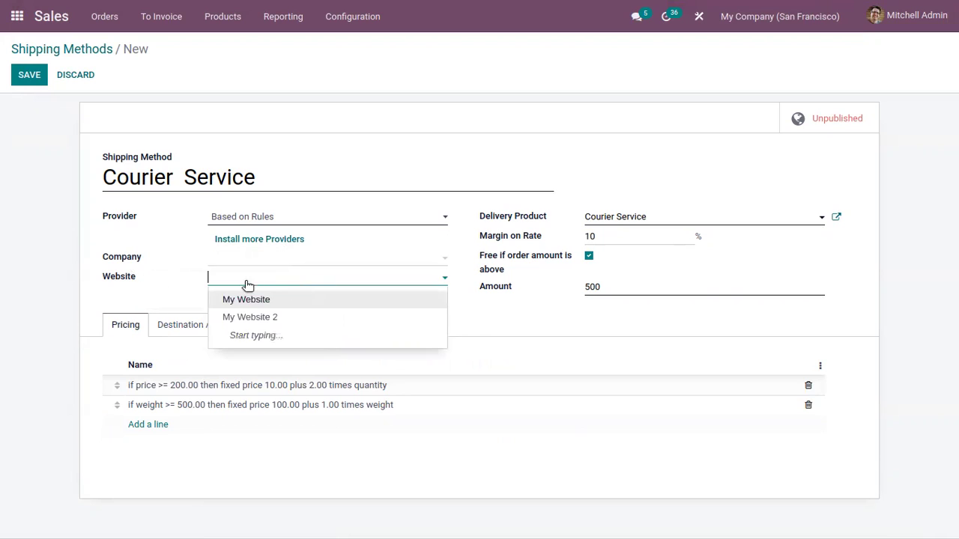
click(258, 299)
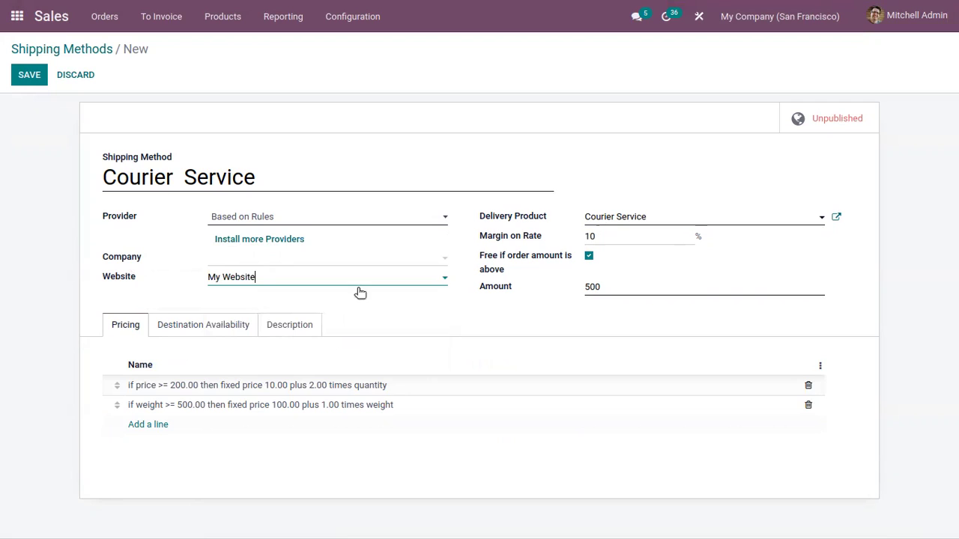
- Save the Courier Service shipping method, publish it and return to the list of shipping methods
click(306, 325)
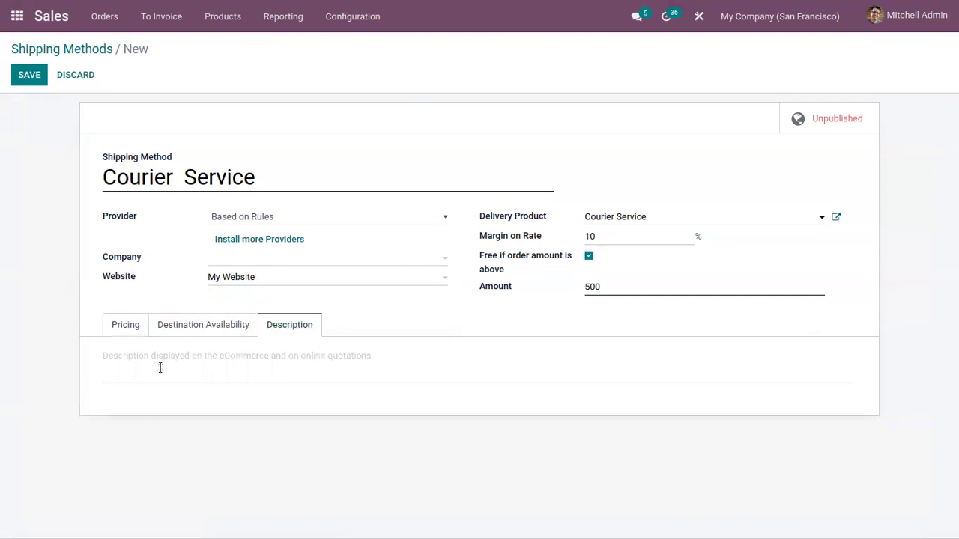
mouse_move(160, 368)
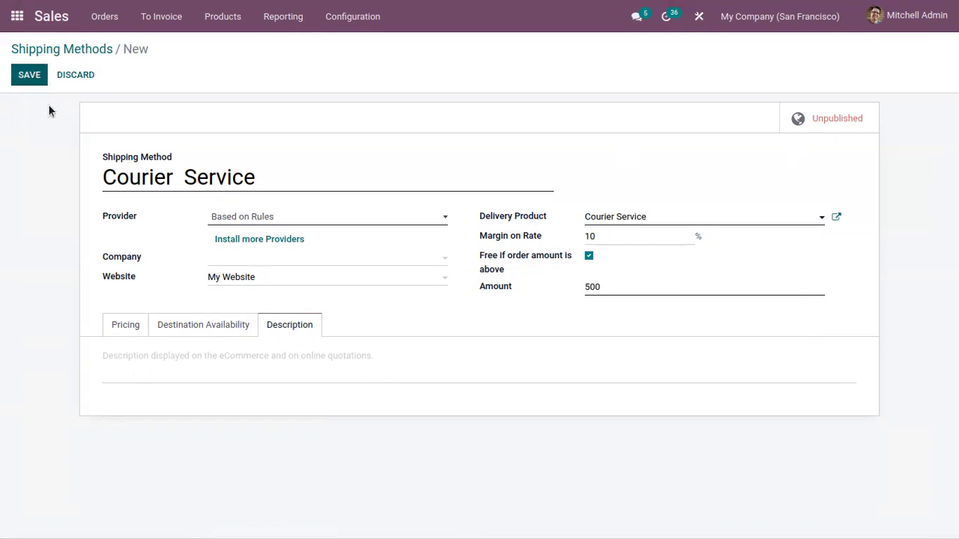
click(131, 321)
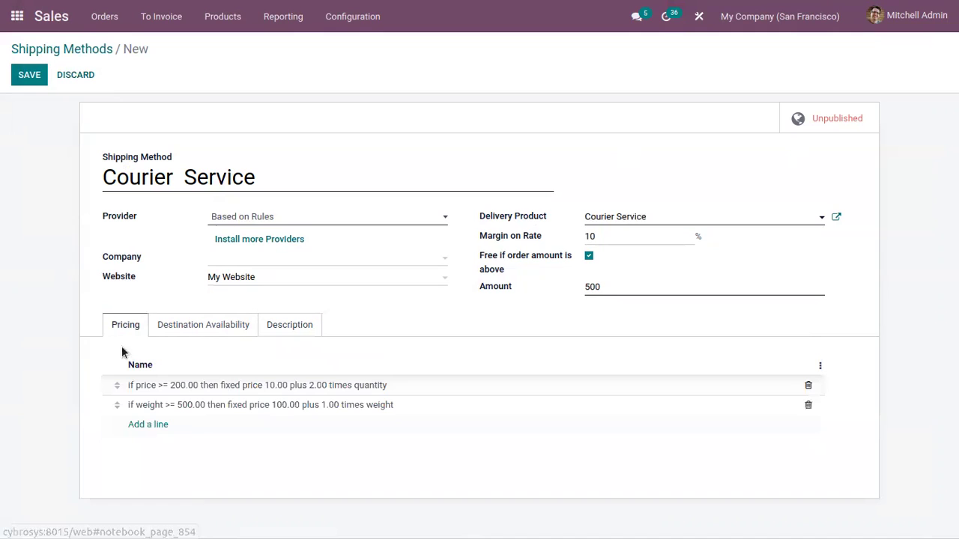
click(34, 77)
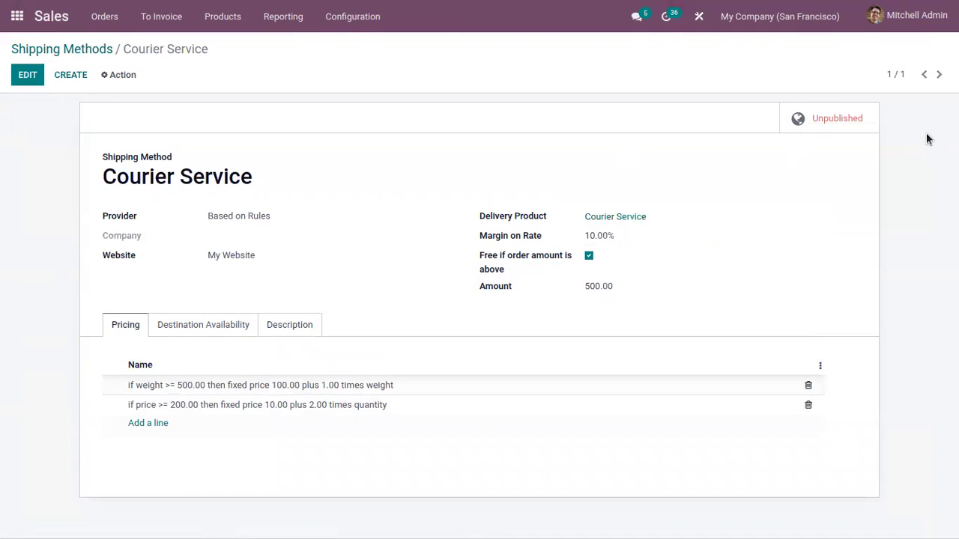
click(821, 124)
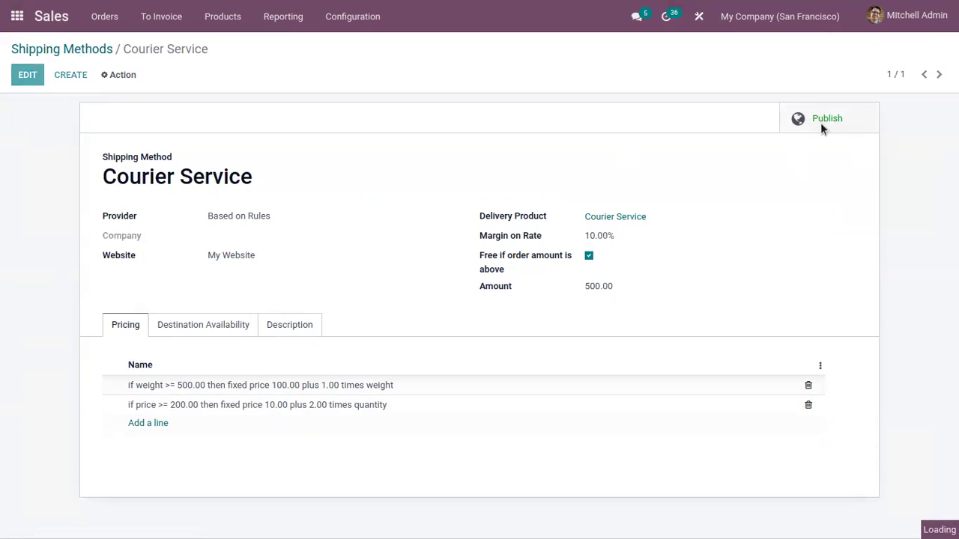
click(91, 50)
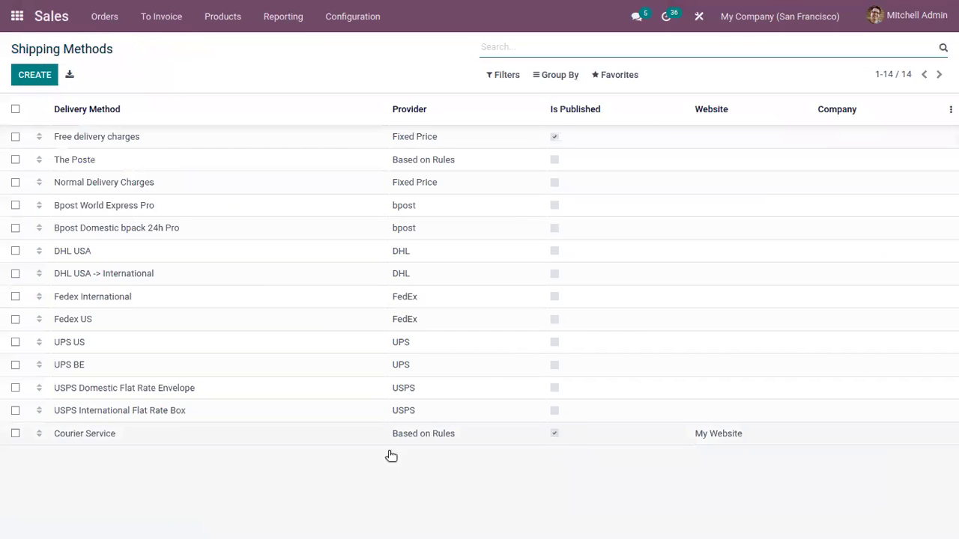
- Create a new quotation for the customer Deco Addict with the product [E-COM09] Bed as an order line
click(99, 22)
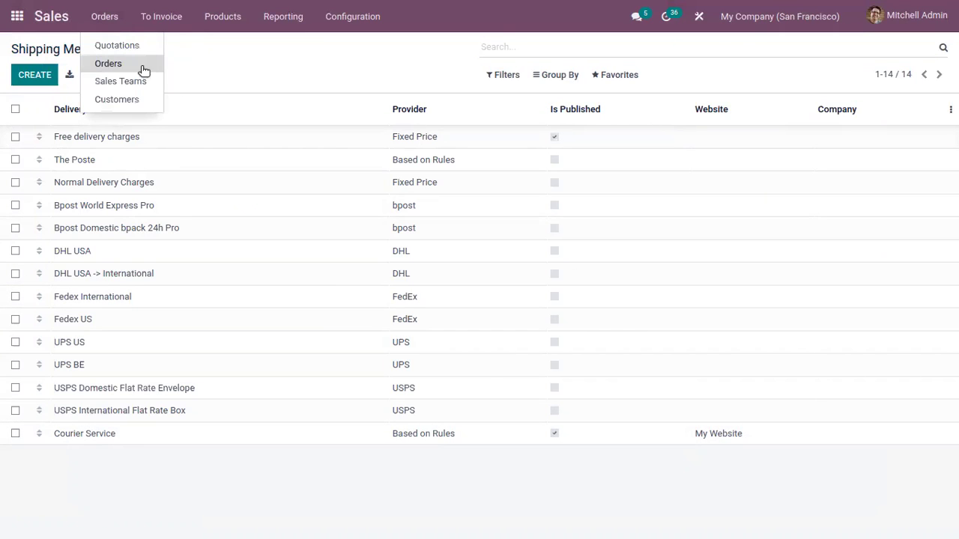
click(139, 65)
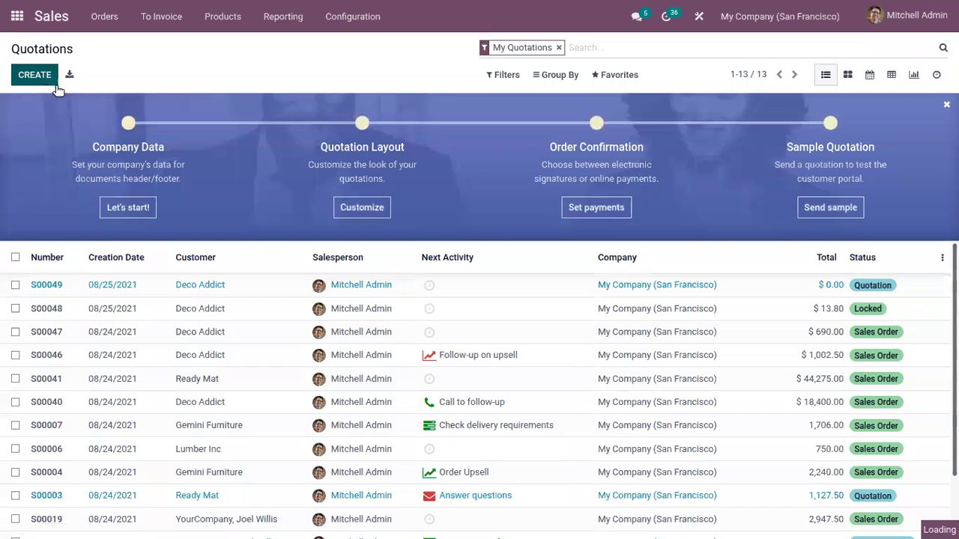
click(52, 79)
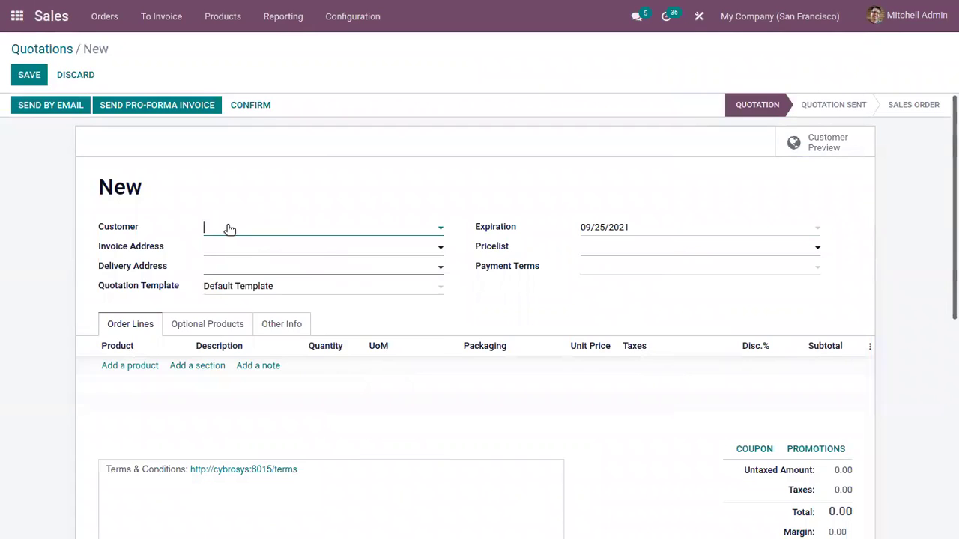
click(229, 229)
click(242, 249)
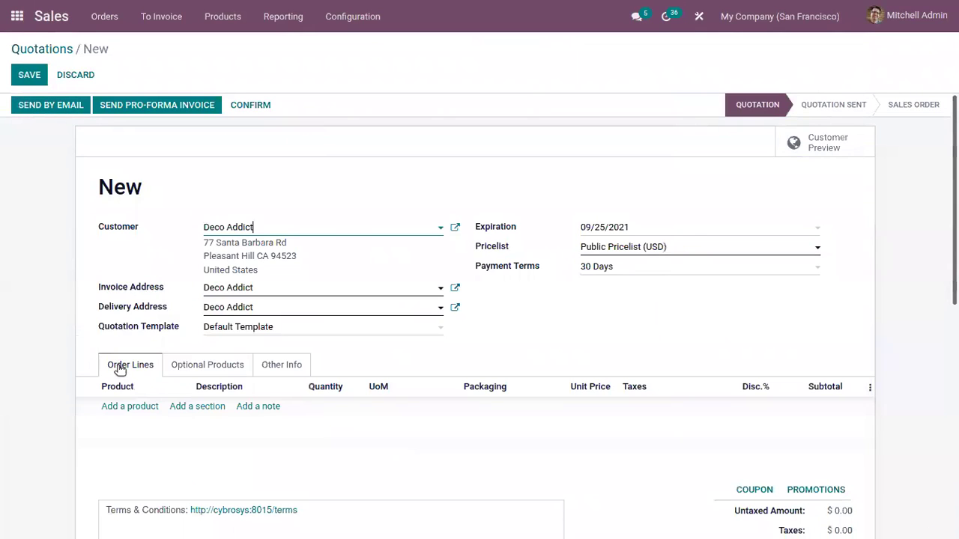
click(131, 407)
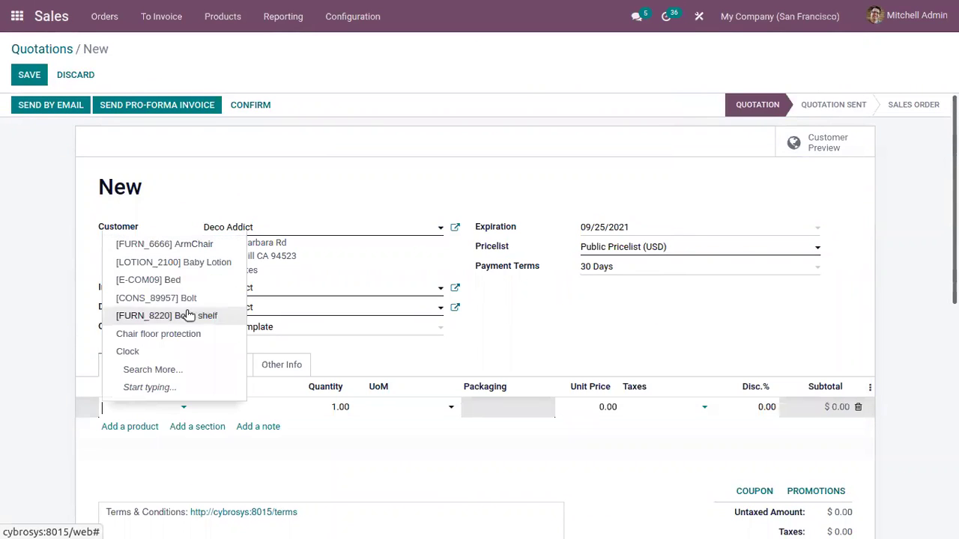
click(188, 281)
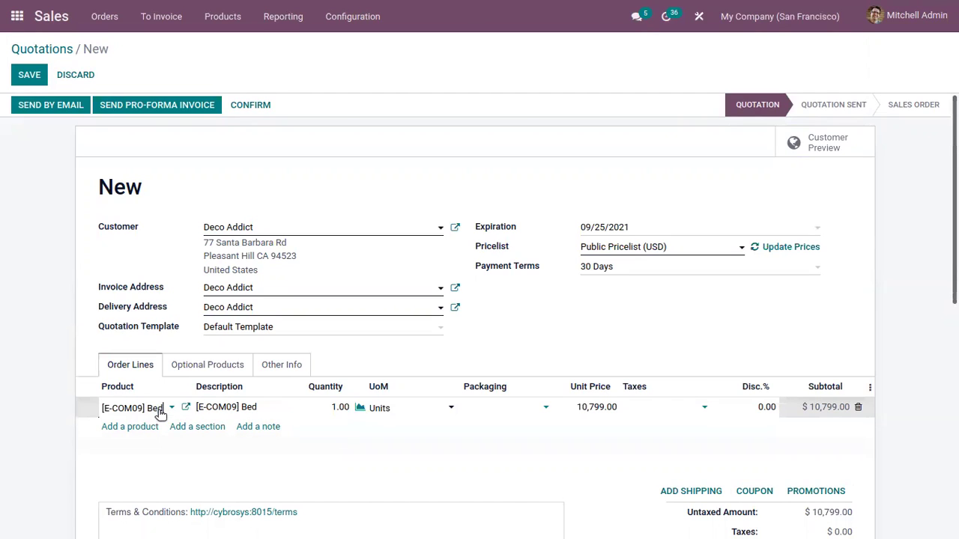
- Start adding shipping to the quotation and choose Courier Service as the shipping method
click(684, 491)
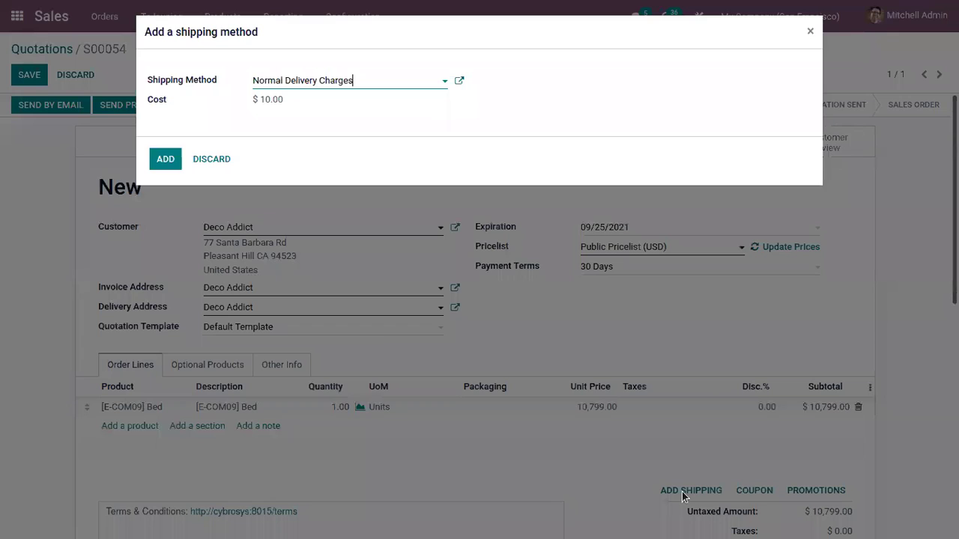
click(306, 82)
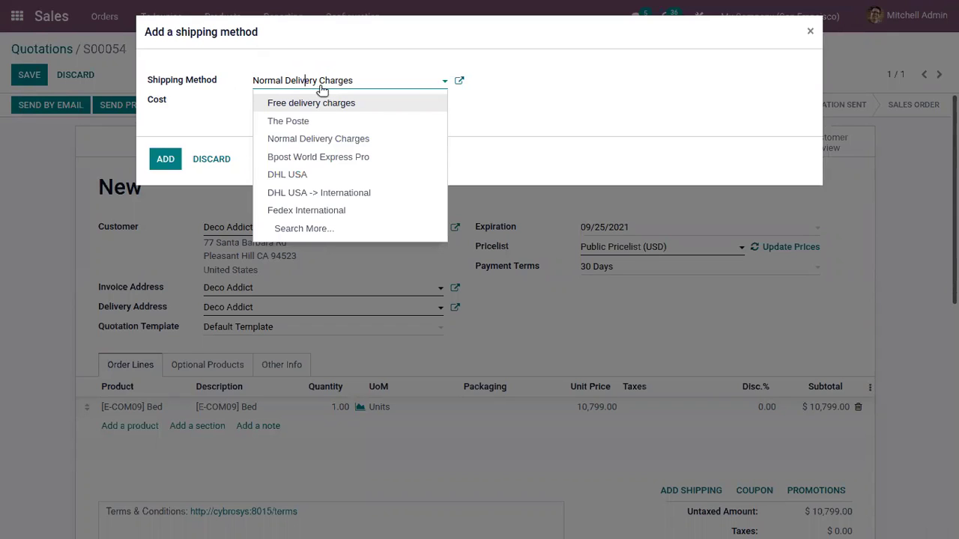
click(304, 228)
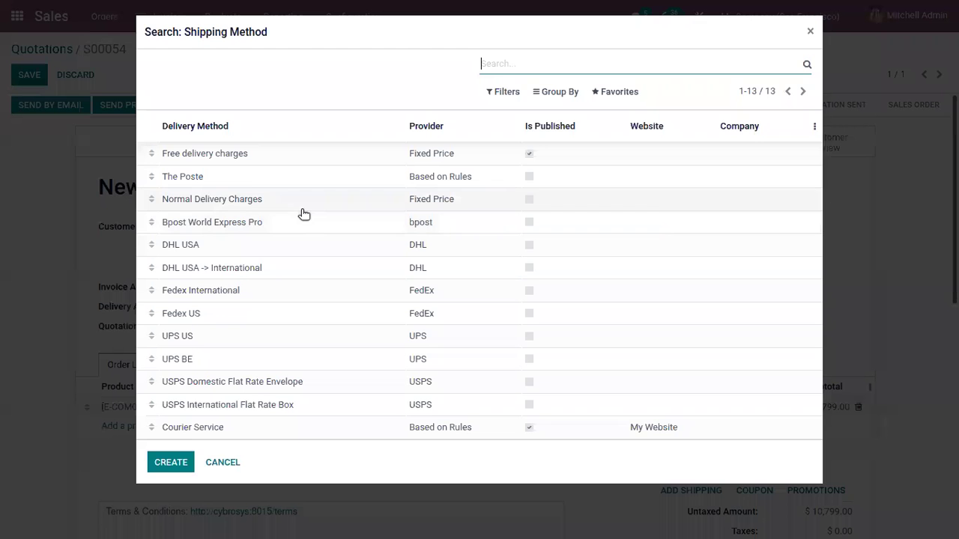
click(241, 428)
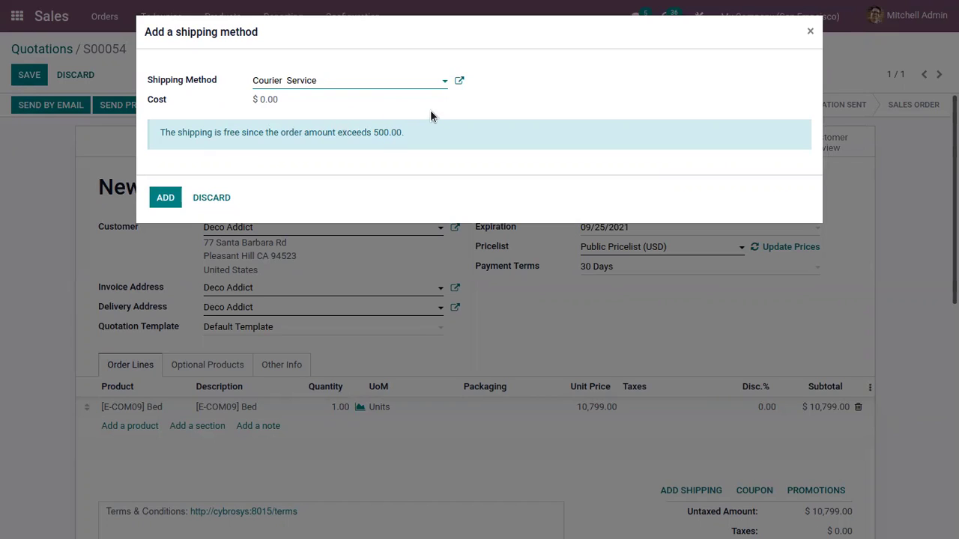
- Turn off free shipping above an order amount in the Courier Service shipping method and save it
click(459, 81)
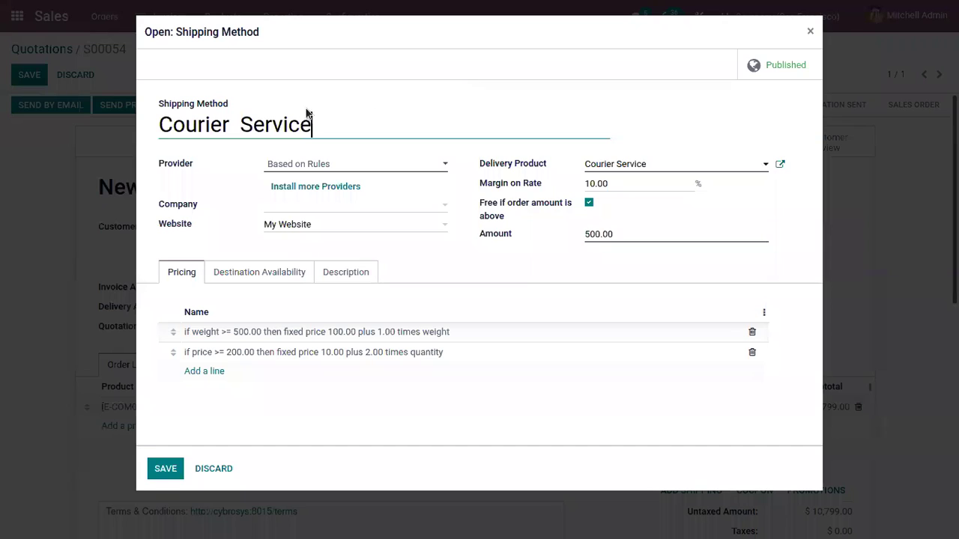
click(617, 233)
drag(616, 234, 504, 229)
click(627, 235)
drag(627, 235, 535, 230)
click(522, 229)
mouse_move(486, 209)
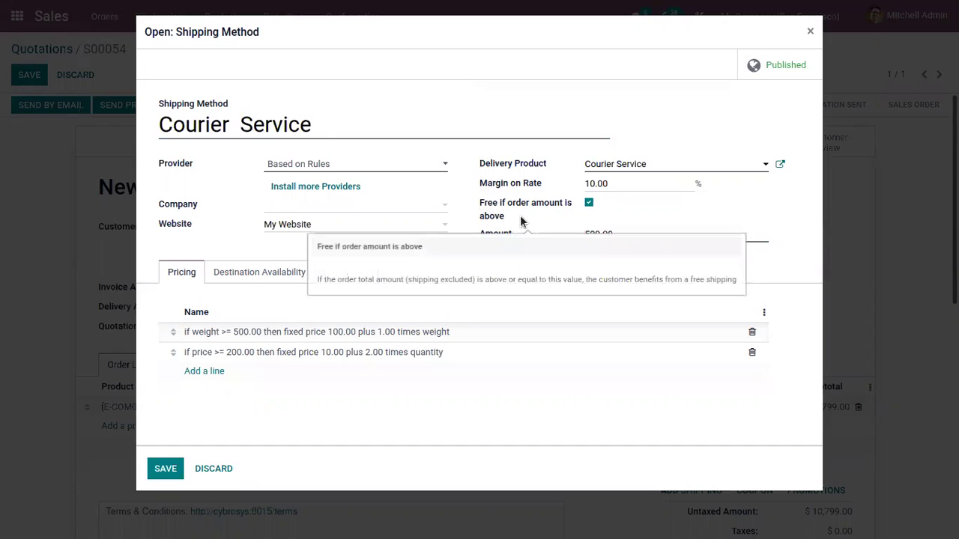
click(589, 203)
click(160, 458)
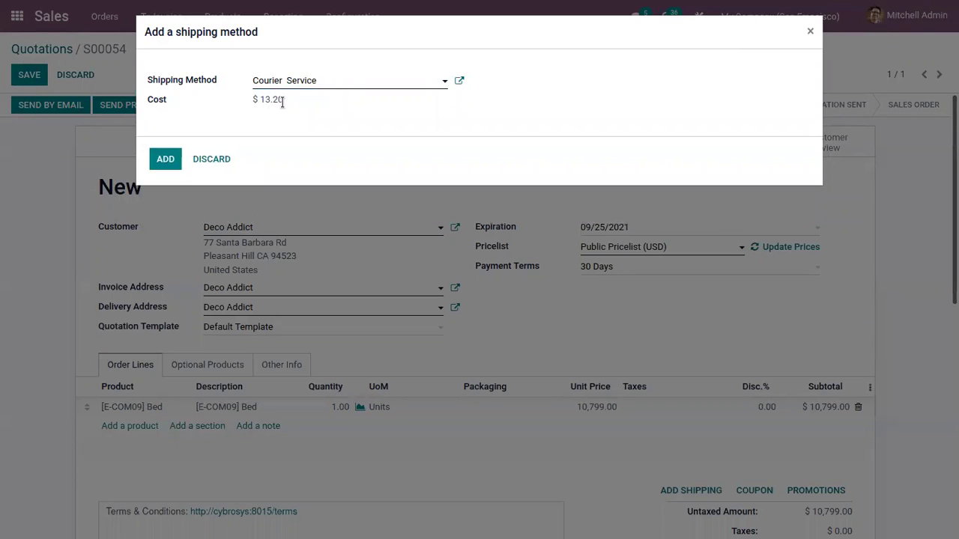
- Review the margin and pricing rules of the Courier Service shipping method, and add its shipping charge to the Bed quotation
click(460, 81)
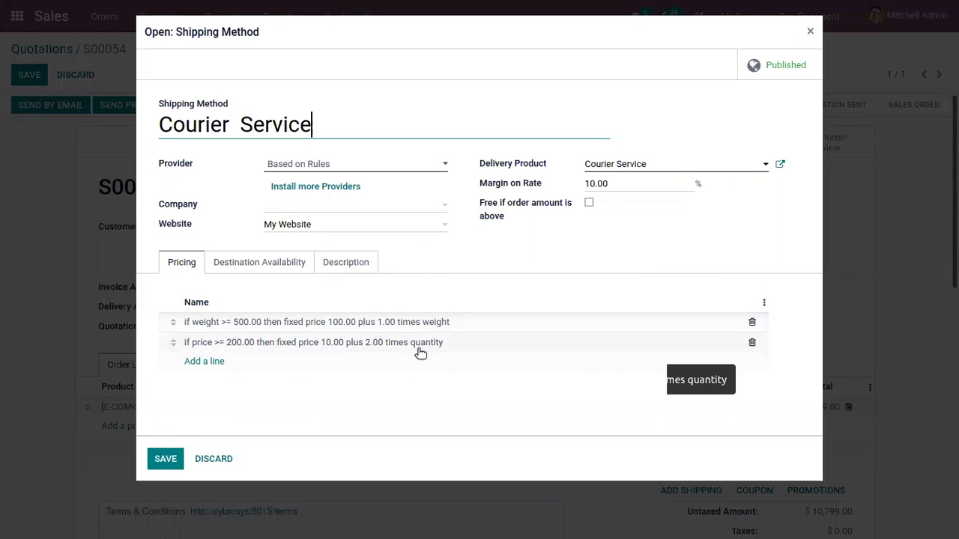
mouse_move(516, 185)
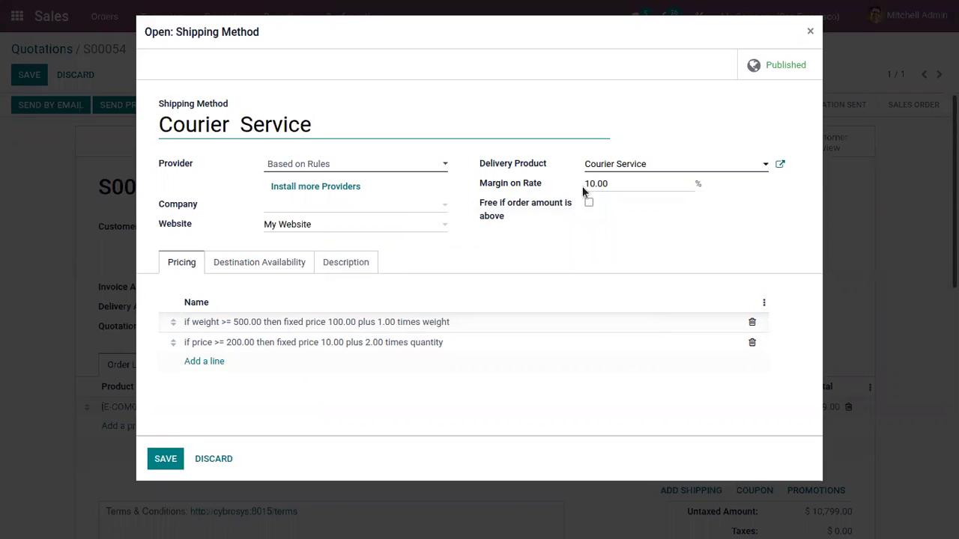
drag(636, 184, 543, 184)
click(470, 255)
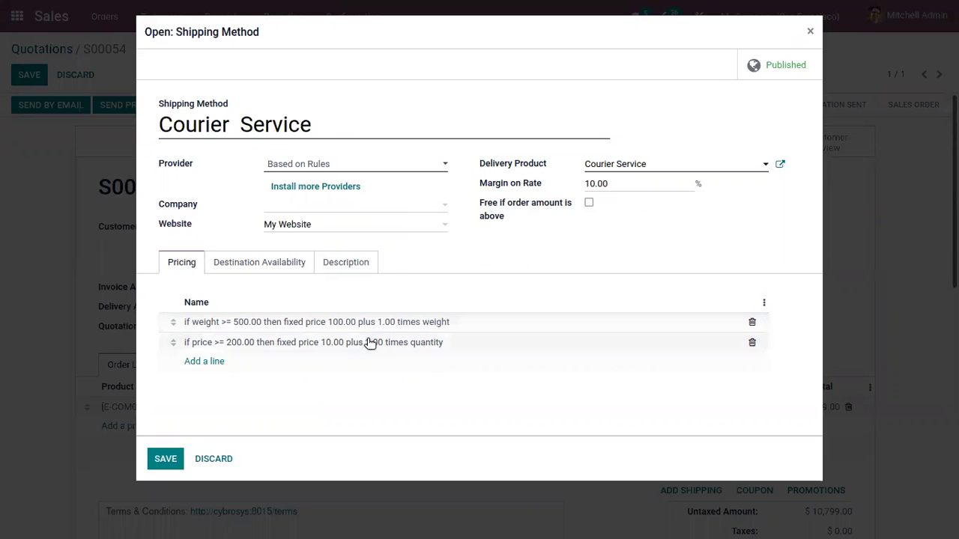
click(166, 458)
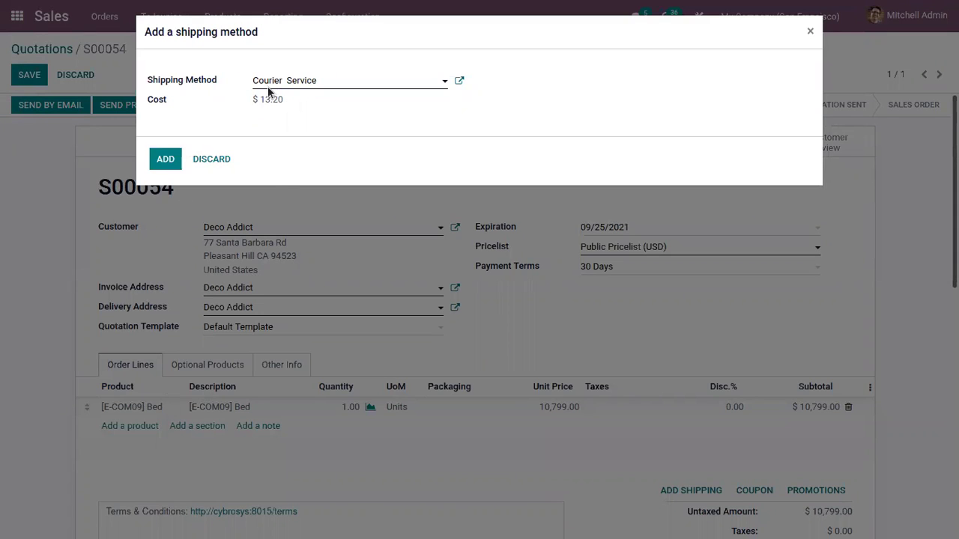
drag(289, 107, 234, 100)
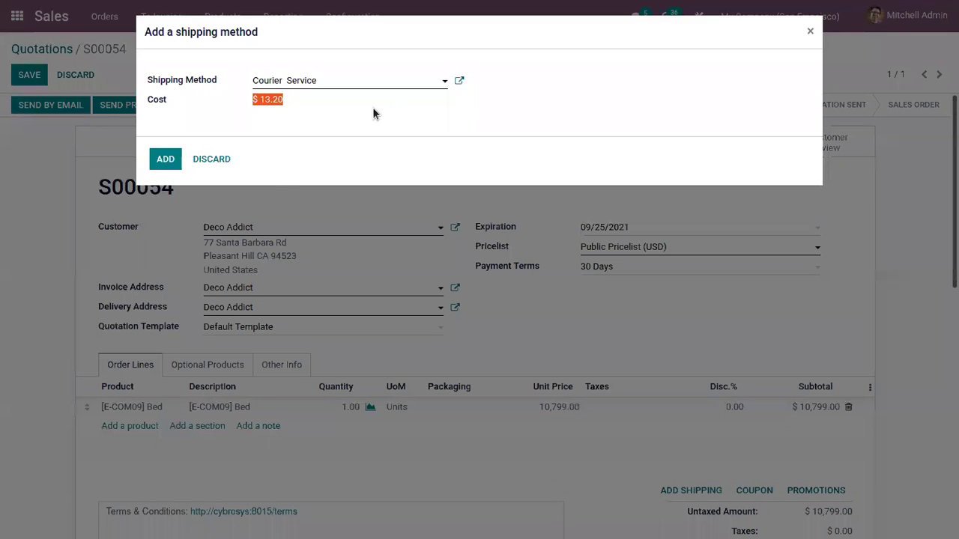
click(167, 159)
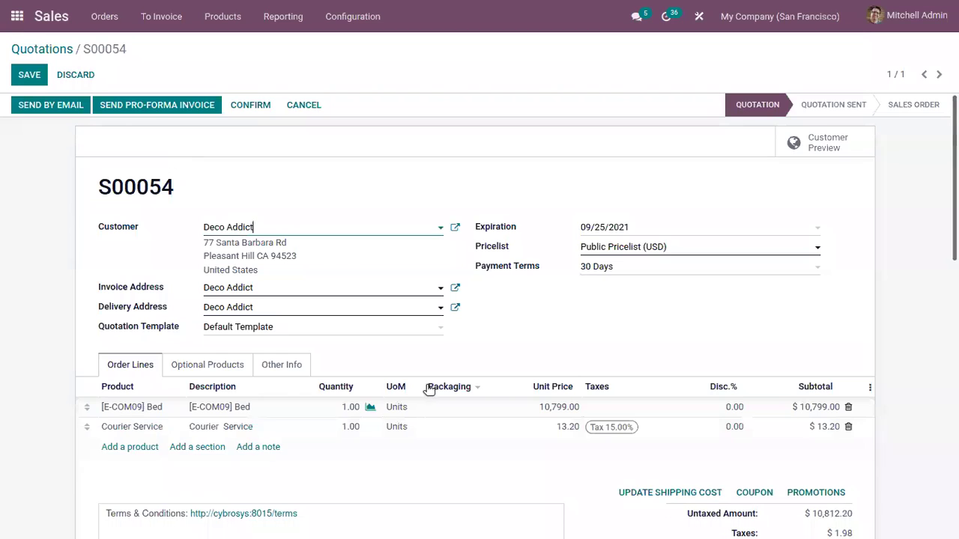
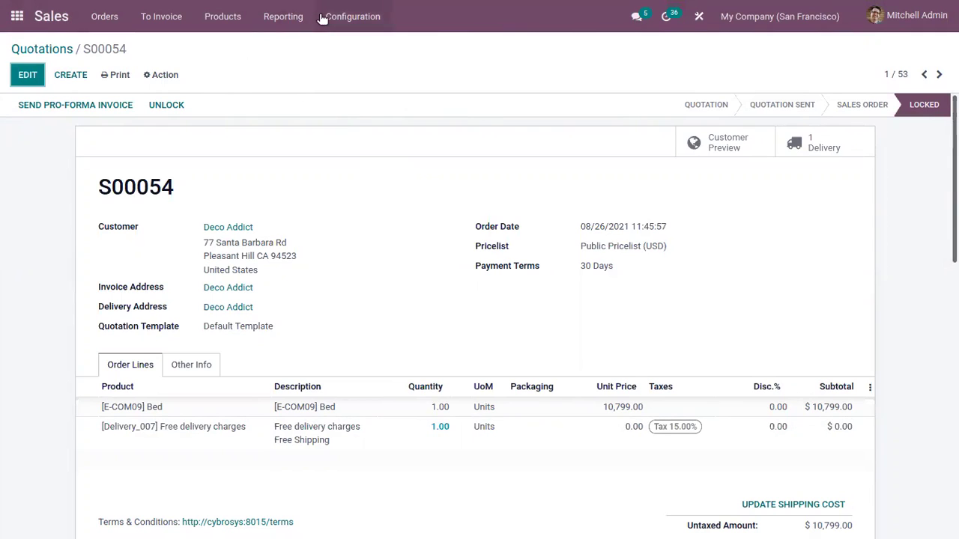
- Open the Courier Service record from the shipping methods for editing and change its provider to Fixed Price
click(362, 134)
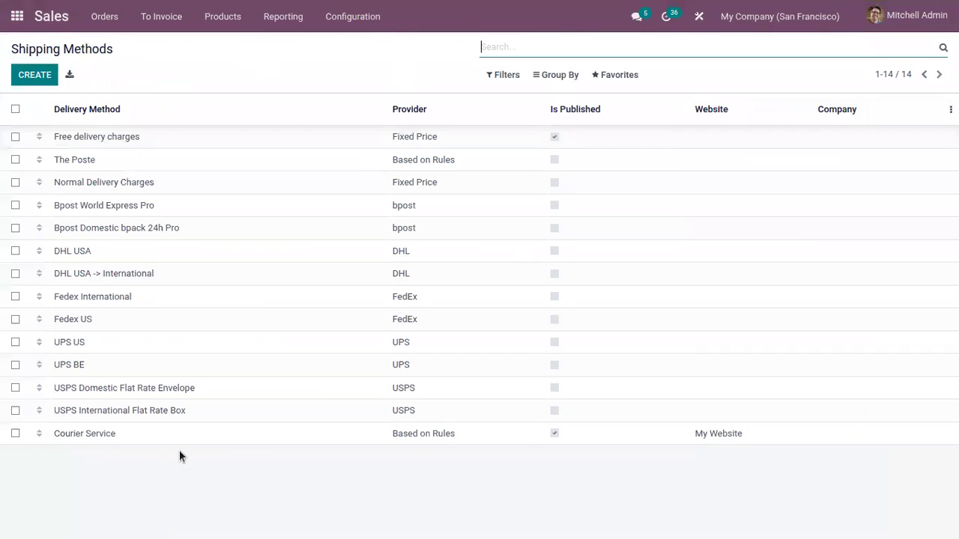
click(169, 438)
click(30, 82)
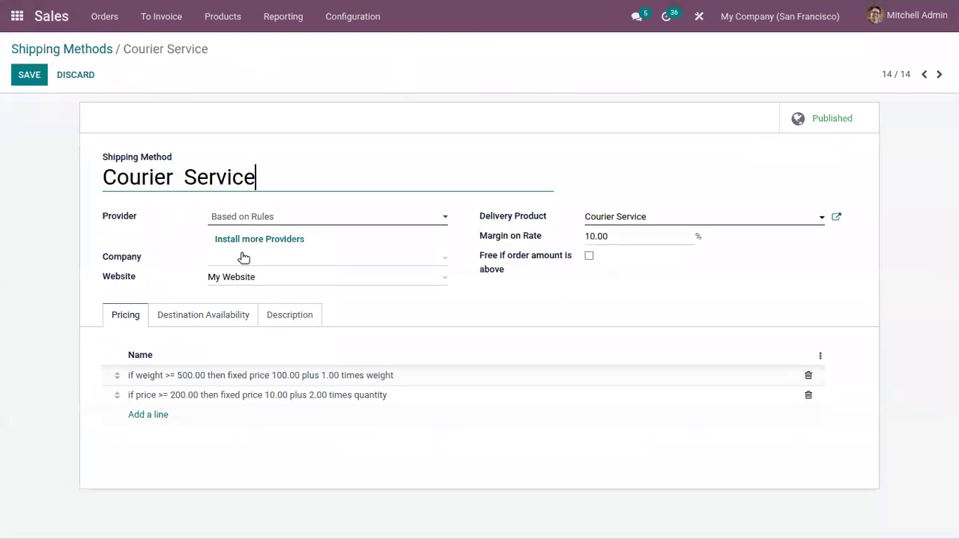
click(274, 217)
click(254, 234)
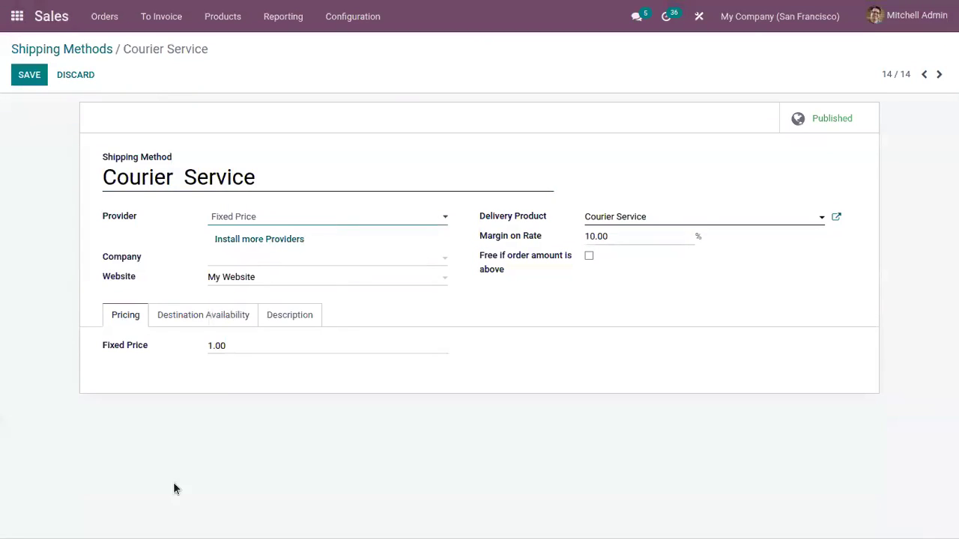
- Set the fixed price of Courier Service to 50 and save the shipping method
click(241, 346)
text(500)
key(BackSpace)
click(13, 79)
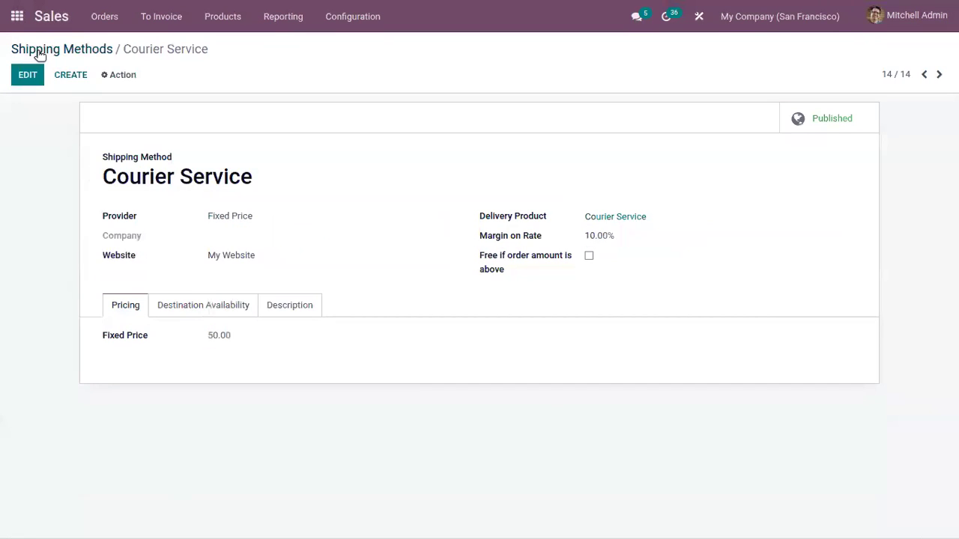
- Leave the shipping method and create a new quotation for the customer Deco Addict
click(35, 50)
click(203, 17)
mouse_move(129, 15)
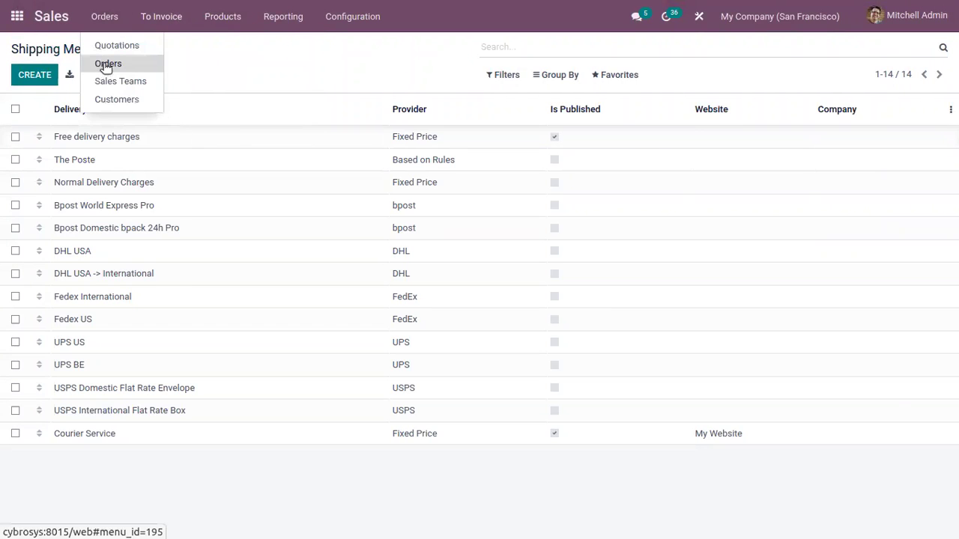
click(114, 43)
click(34, 75)
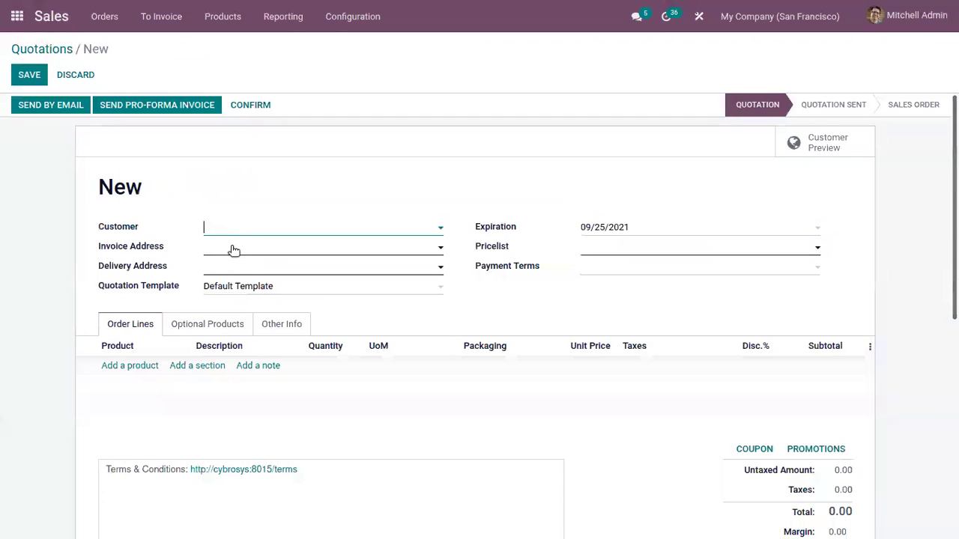
click(242, 238)
click(242, 249)
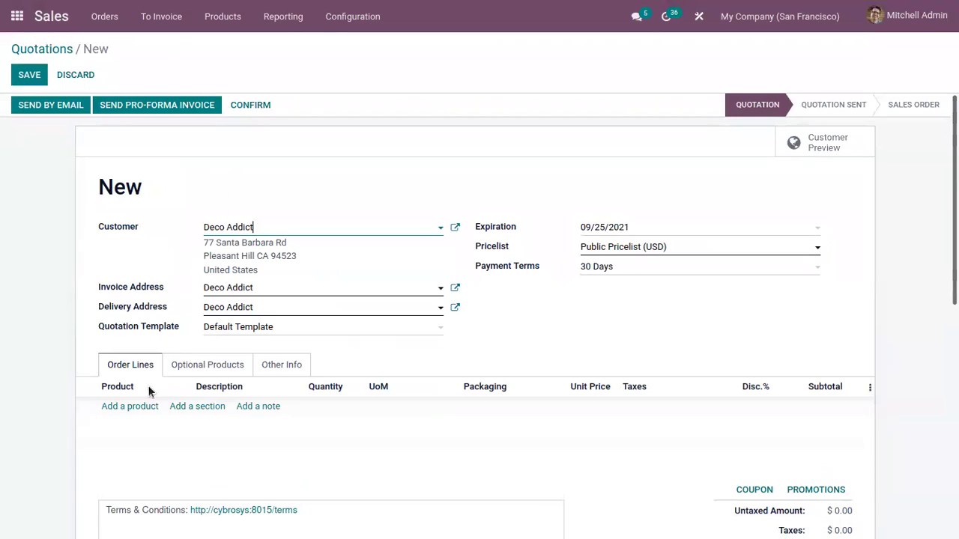
- Add the product [FURN_6666] ArmChair as an order line with quantity 1, without the optional product
click(132, 406)
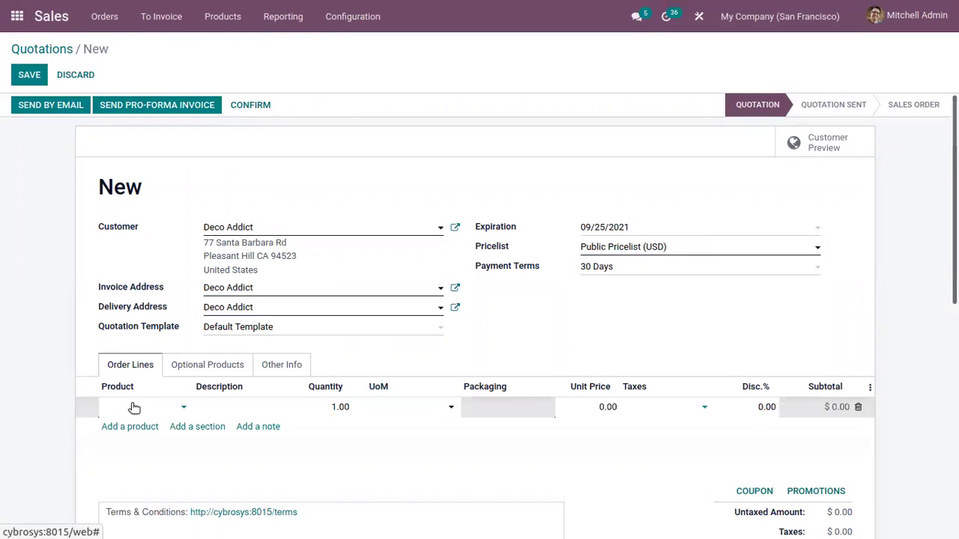
text(ar)
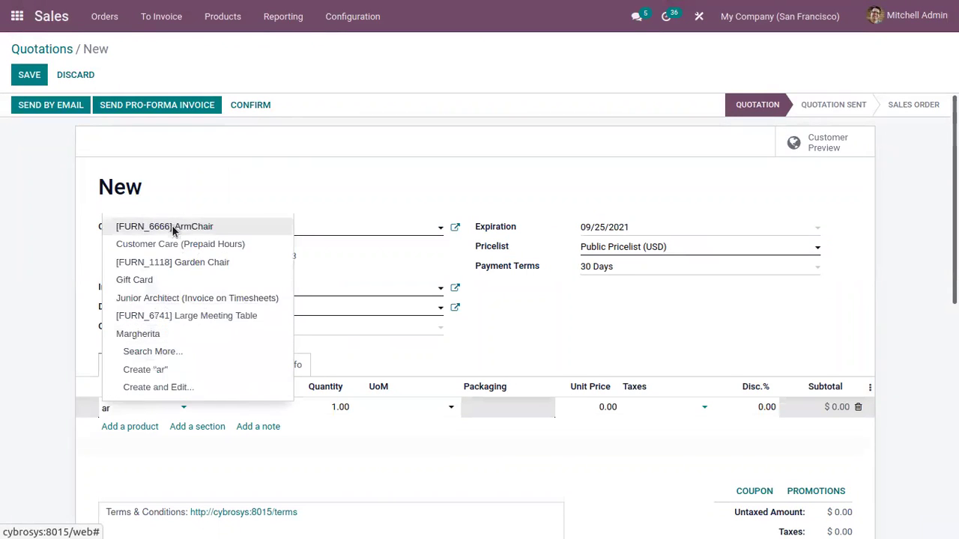
click(173, 227)
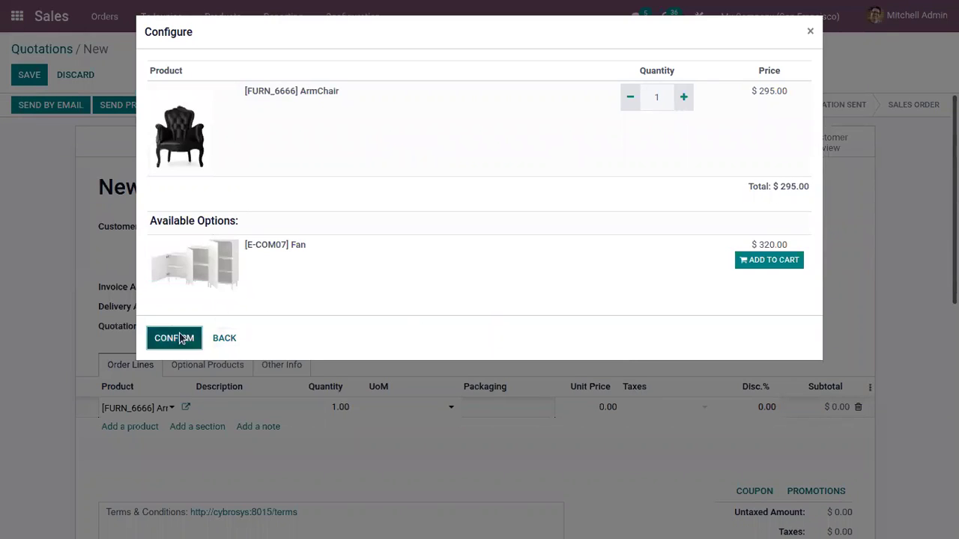
click(176, 338)
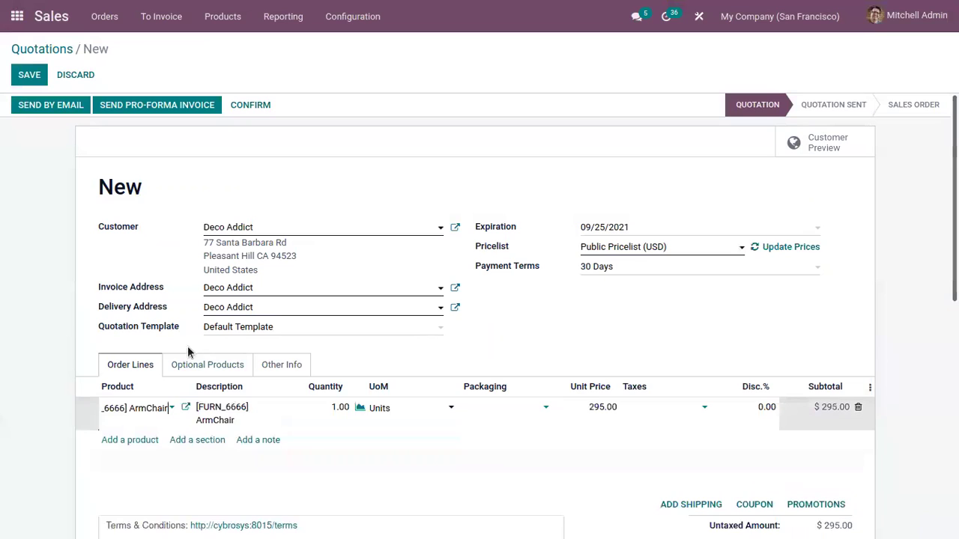
- Add shipping to the ArmChair quotation using Courier Service as the shipping method
scroll(706, 425, down, 2)
scroll(706, 426, up, 1)
click(690, 433)
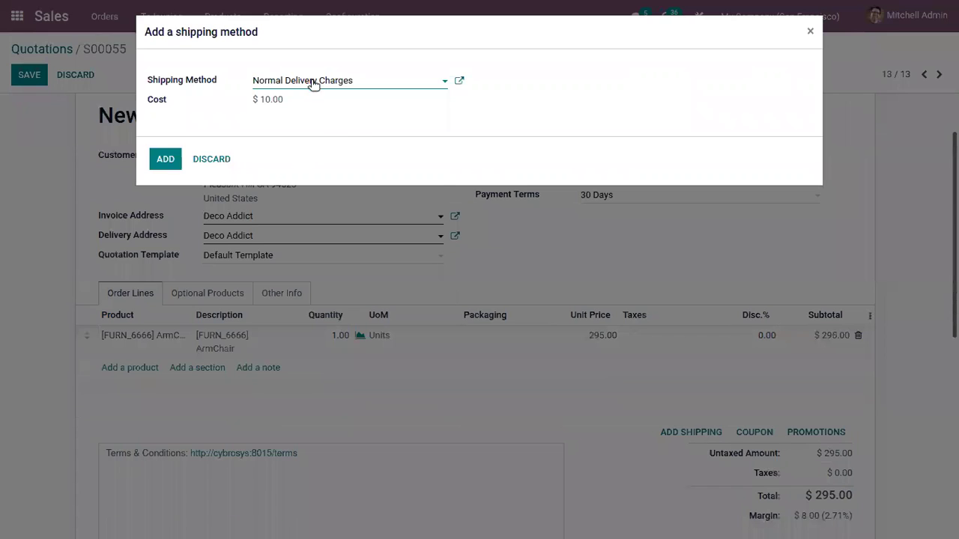
click(314, 84)
click(328, 229)
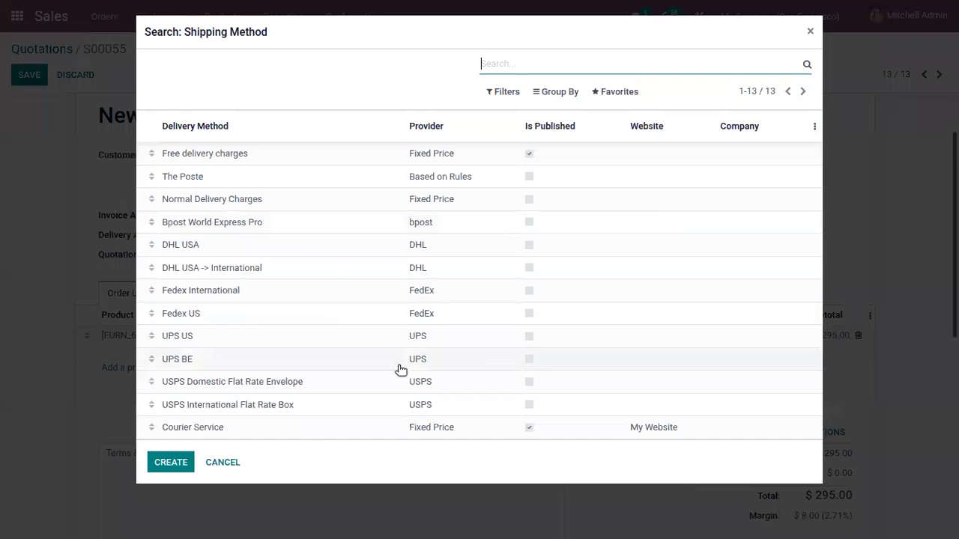
click(239, 427)
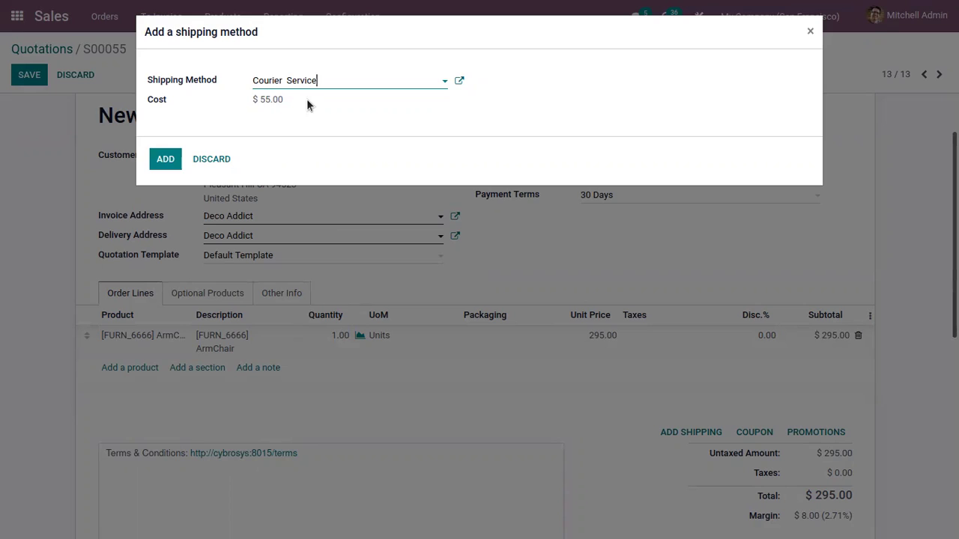
key(Tab)
click(153, 160)
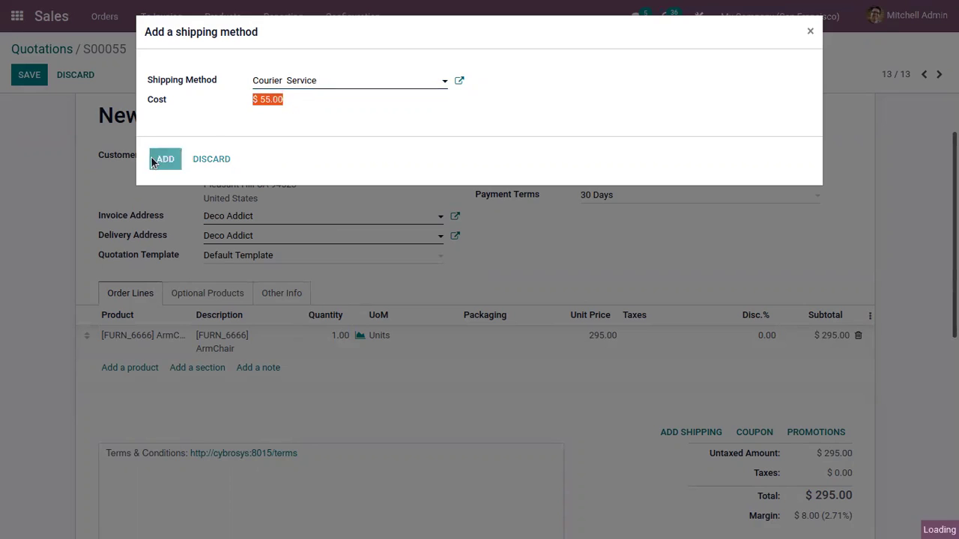